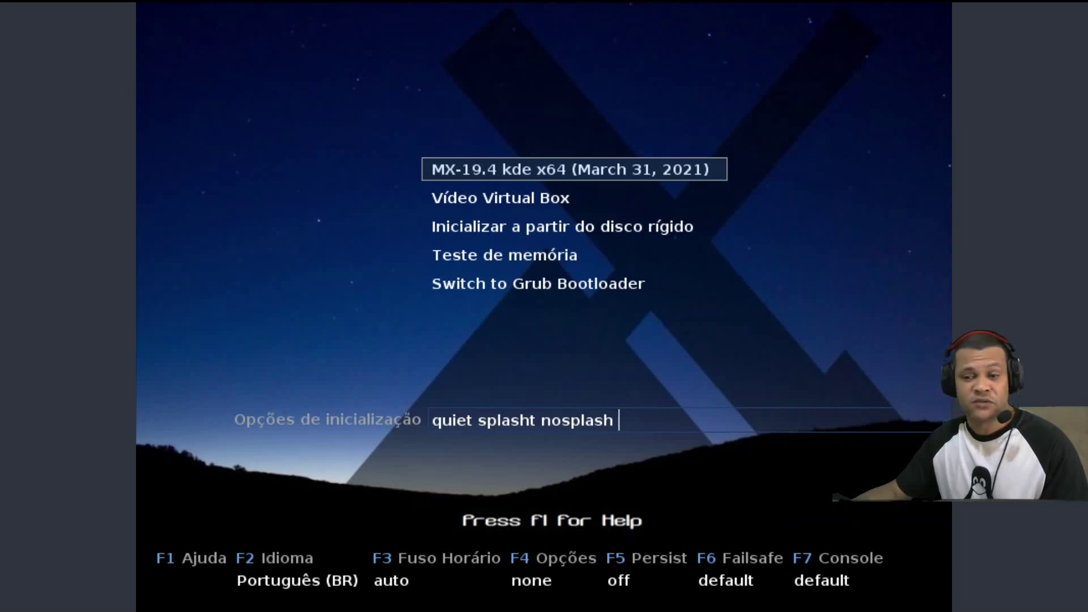
Step: Review the boot menu entries and boot the live system with the Vídeo Virtual Box entry
key(Down)
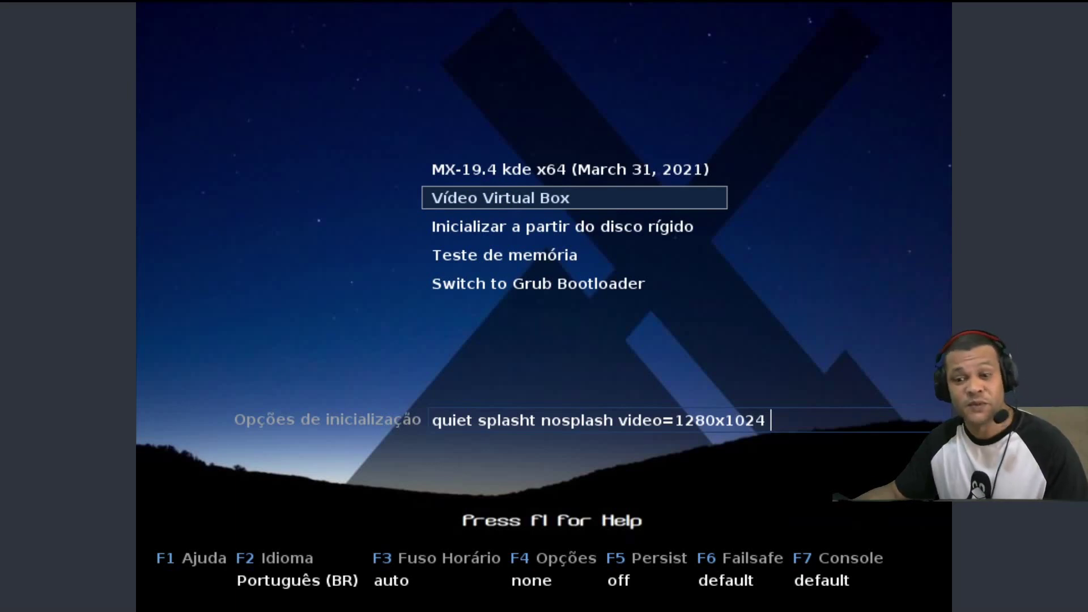
key(Down)
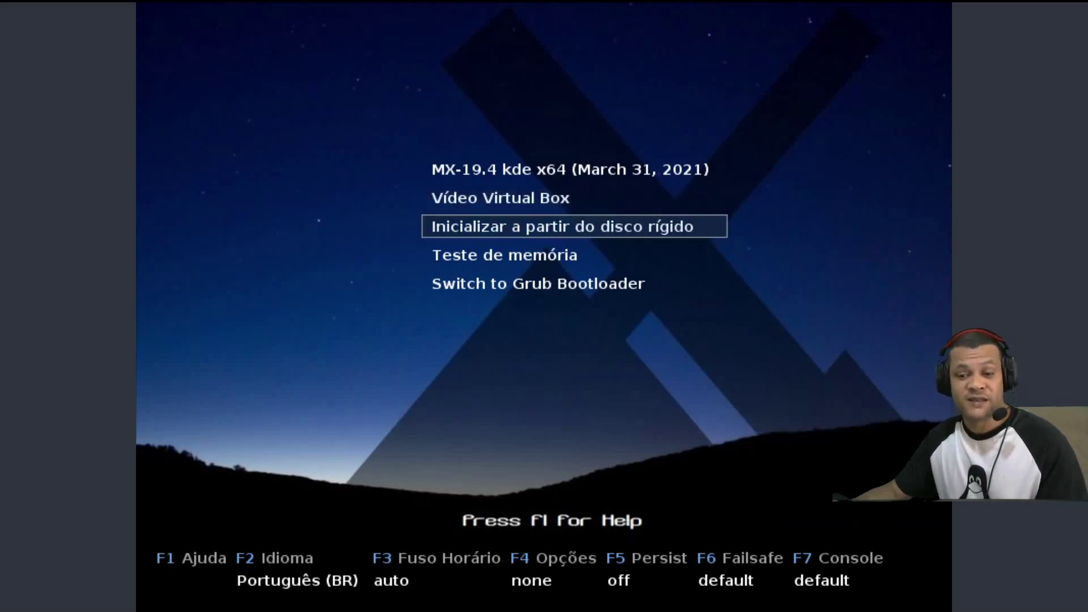
key(Down)
key(Down)
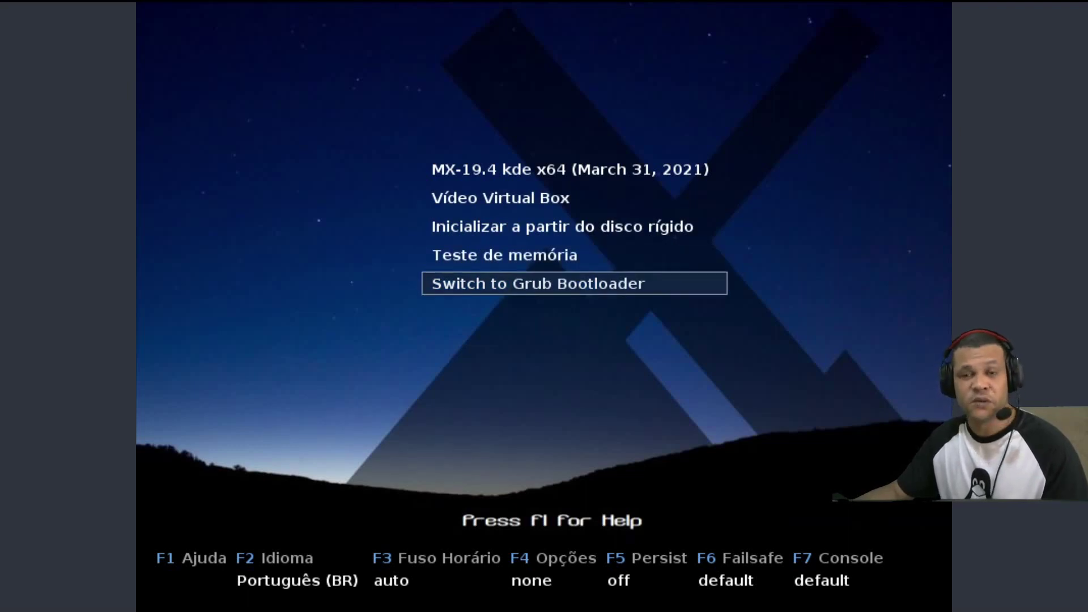
key(Up)
key(Up)
key(Up)
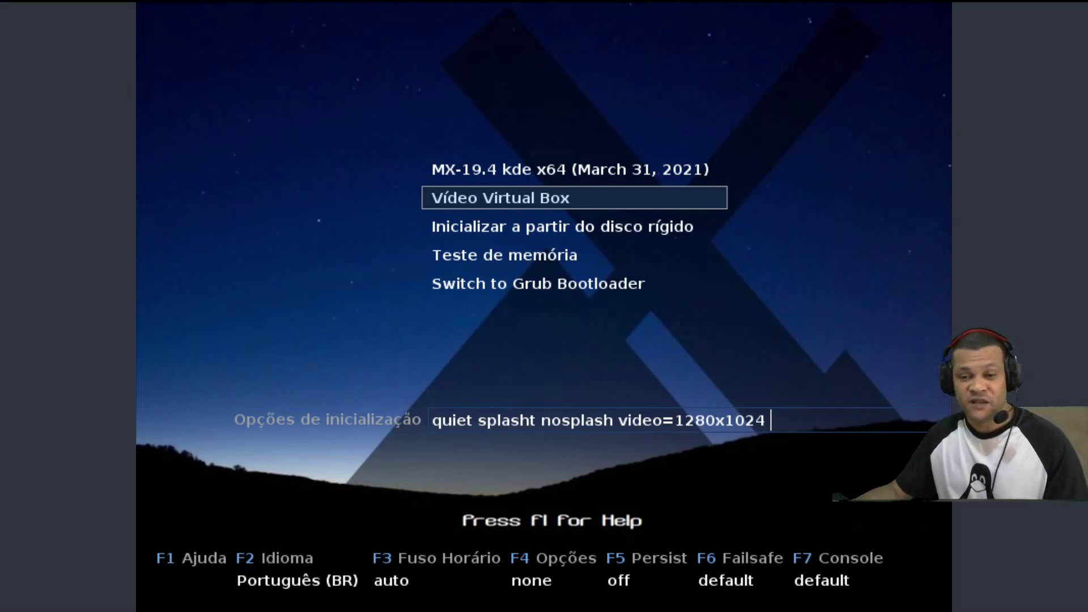
key(Return)
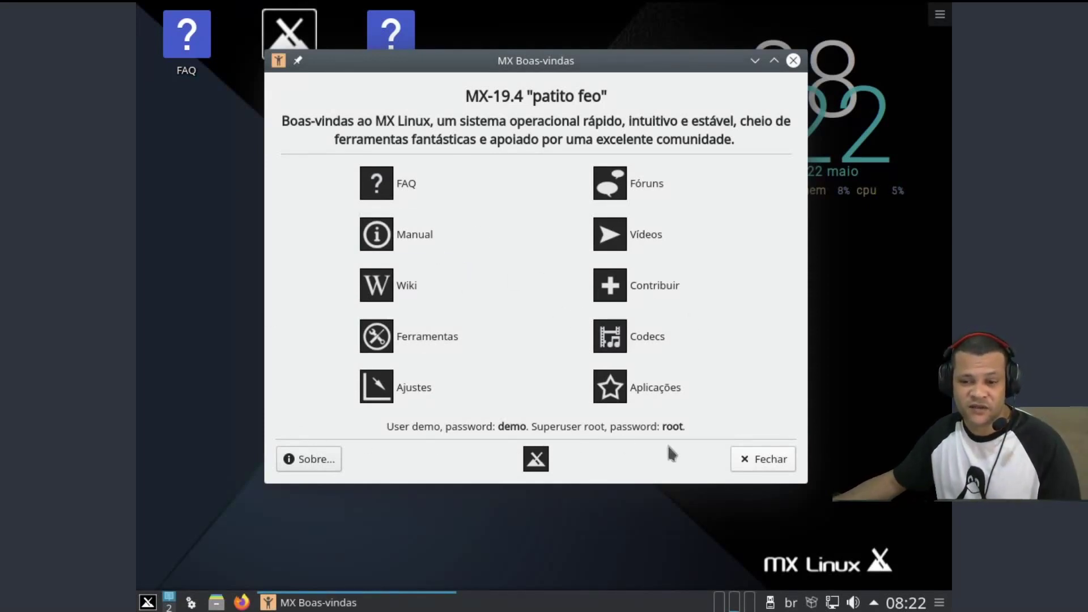
Step: Close the welcome window and open the MX Linux installer, checking its live log before returning to the help text
click(775, 460)
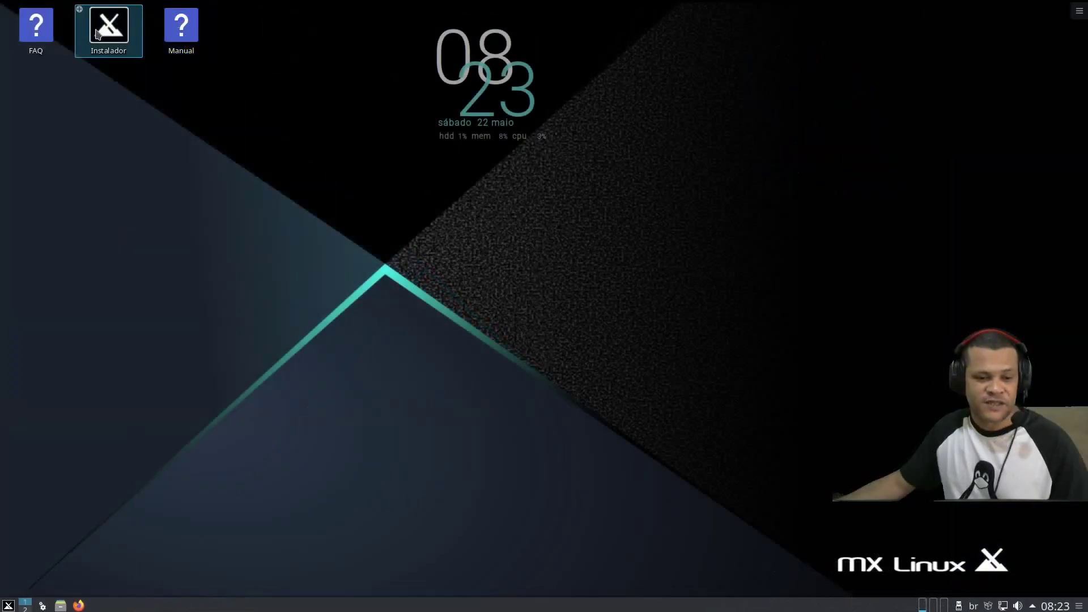
double_click(97, 34)
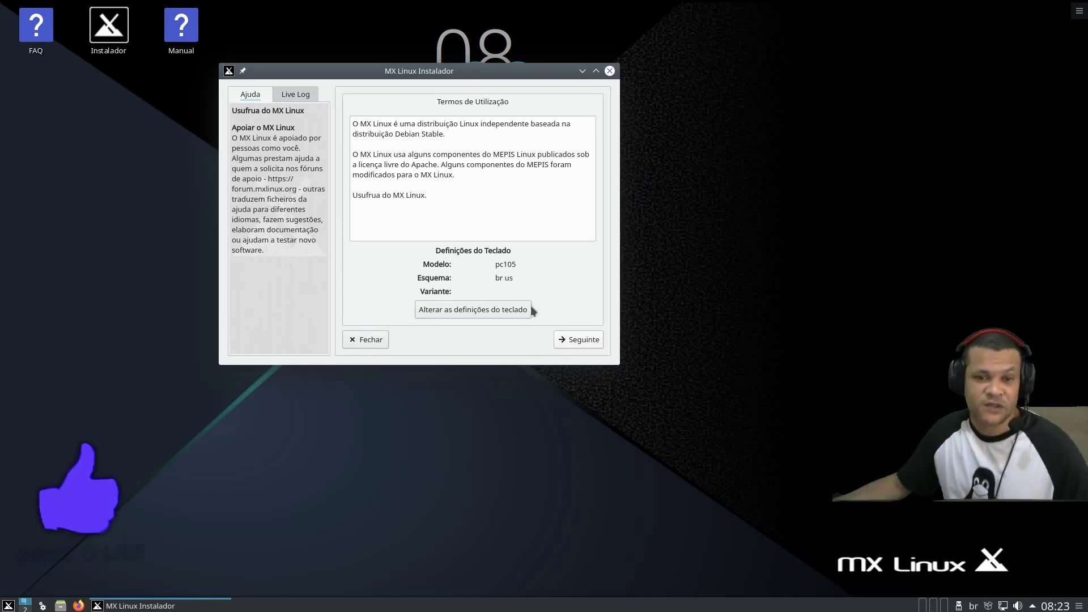
click(295, 94)
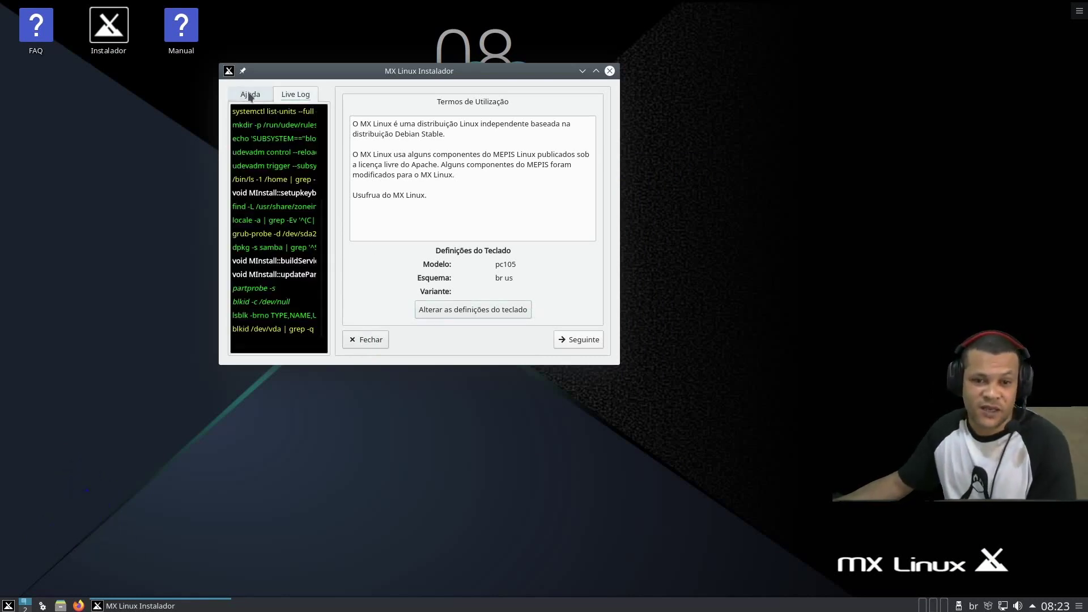
click(250, 95)
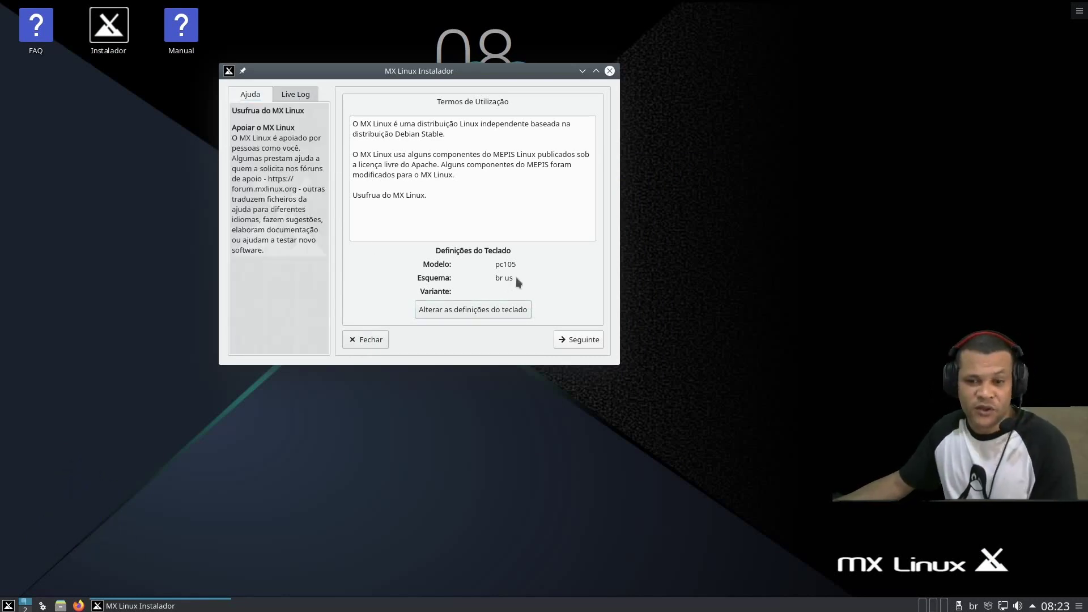
Step: Check and apply the system keyboard settings with the br Português (Brasil) layout, and continue to the disk setup page
click(479, 312)
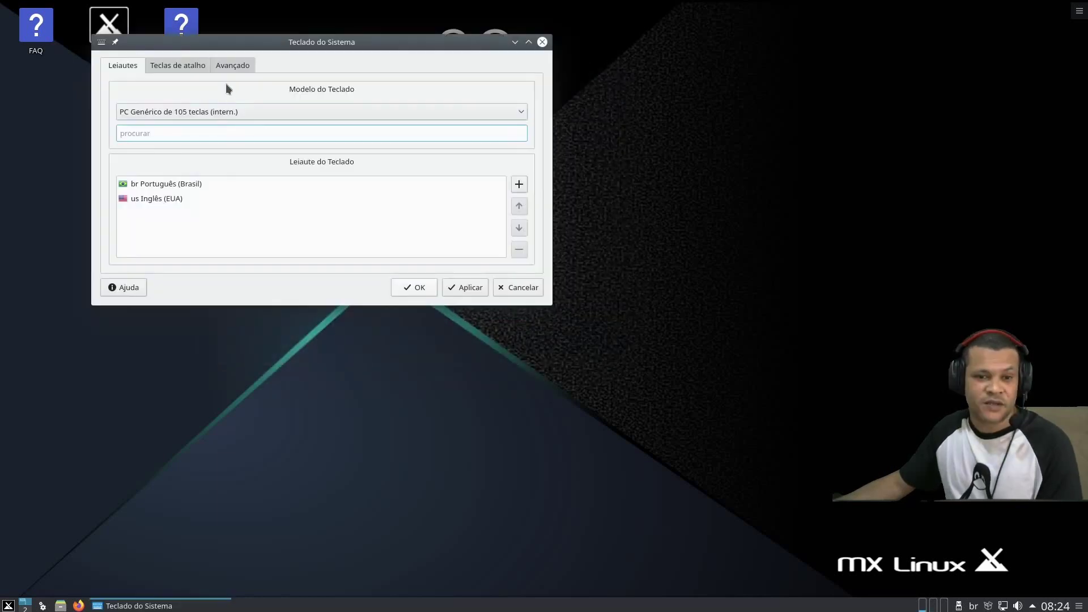
click(165, 185)
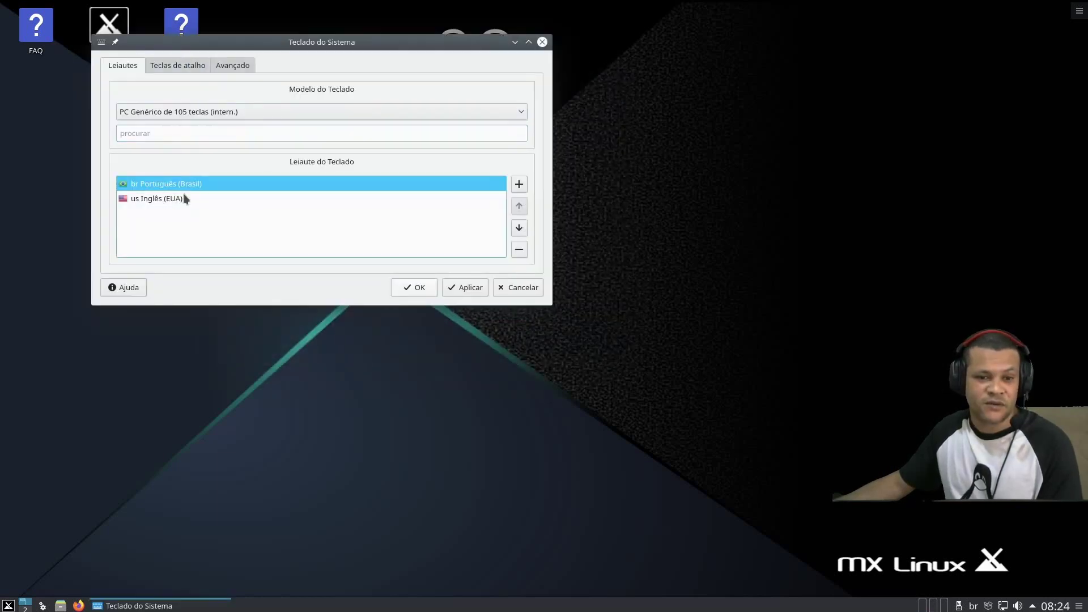
click(474, 287)
click(420, 287)
click(582, 340)
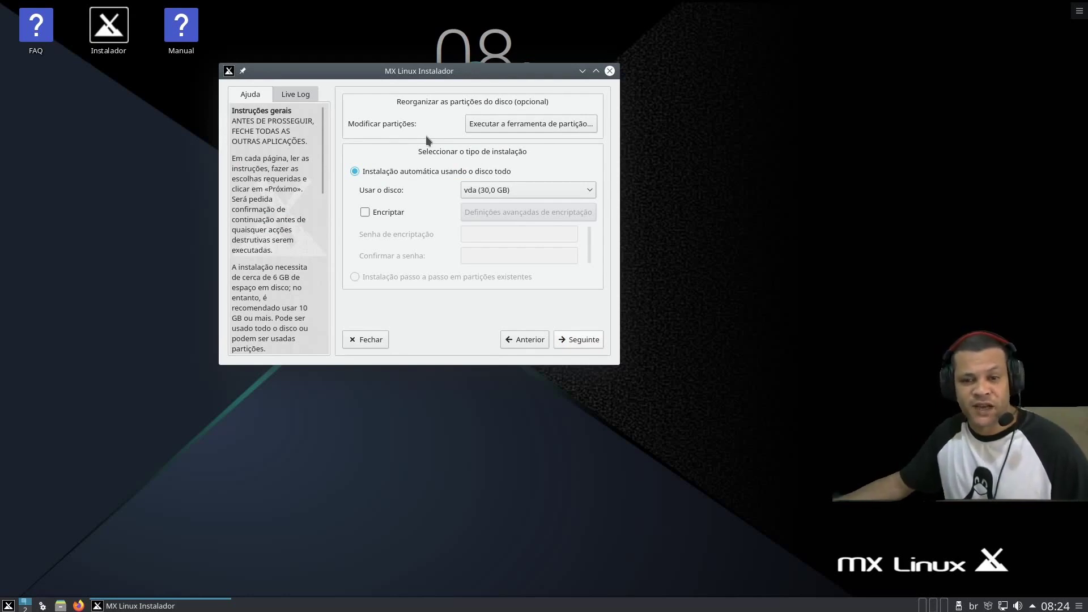
Step: Examine the vda disk and the help options in the KDE partition manager, and return to the installer
click(528, 124)
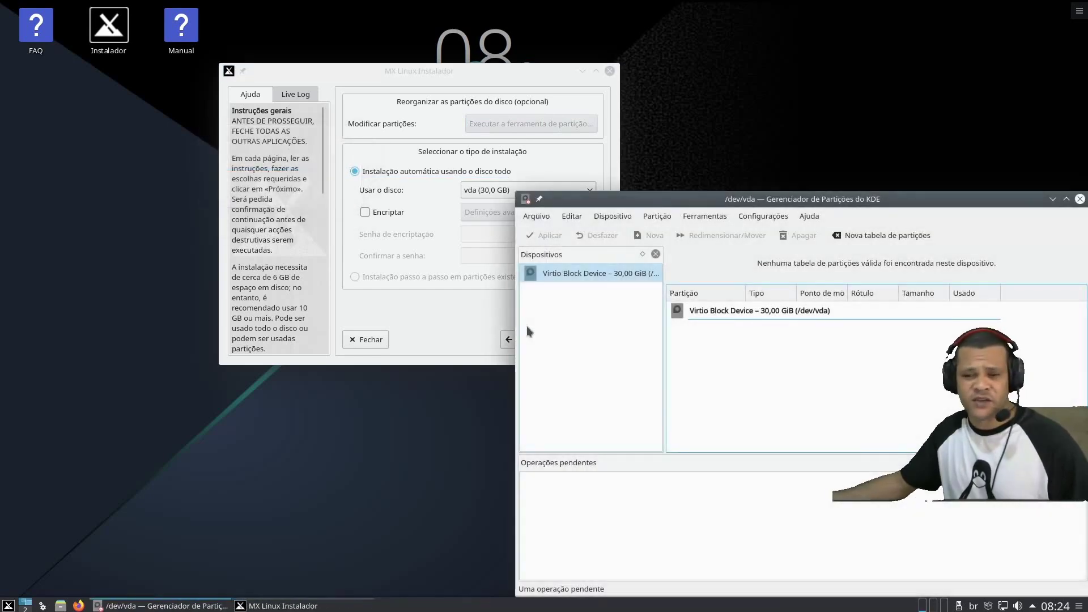
drag(661, 201, 281, 84)
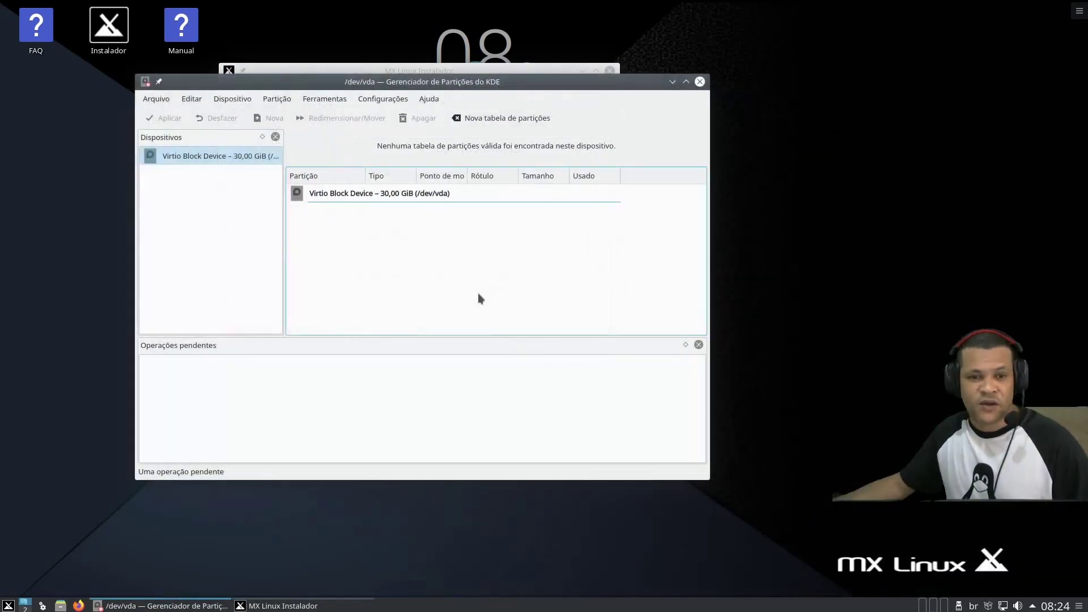
click(429, 105)
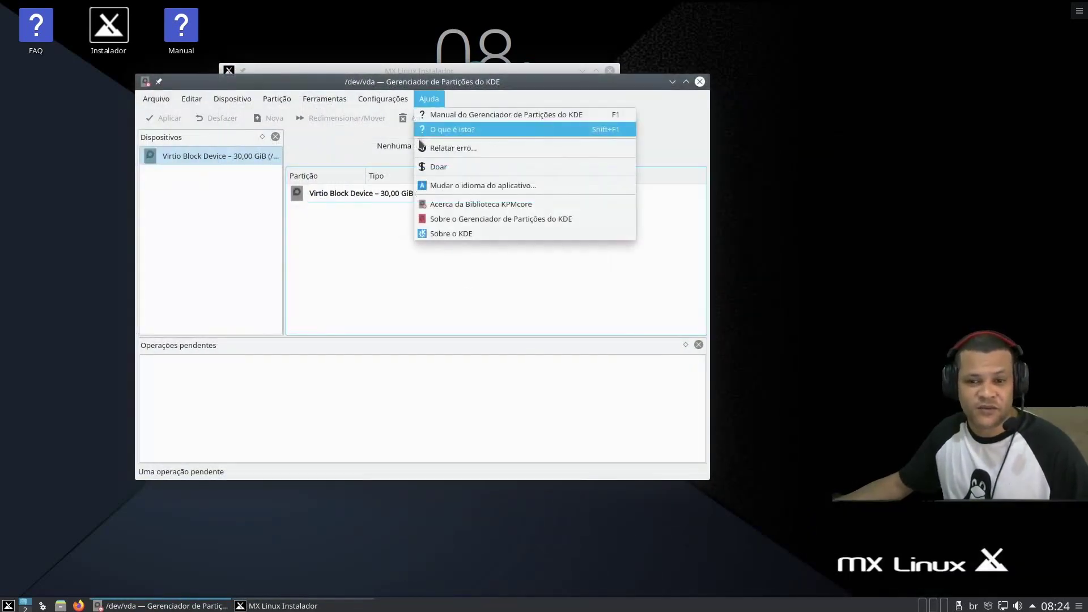
click(444, 236)
click(514, 379)
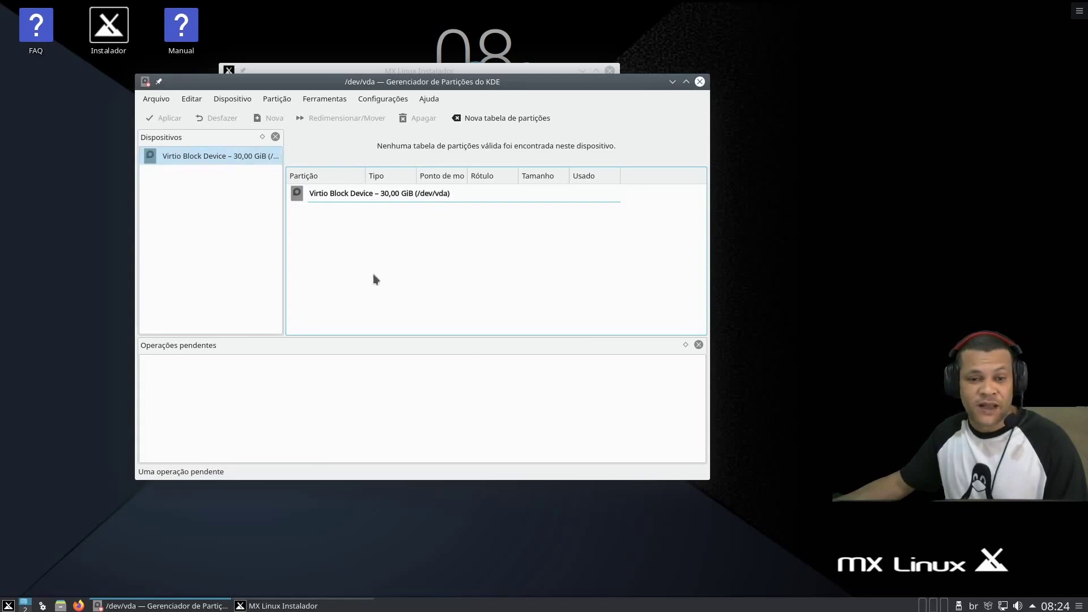
click(700, 82)
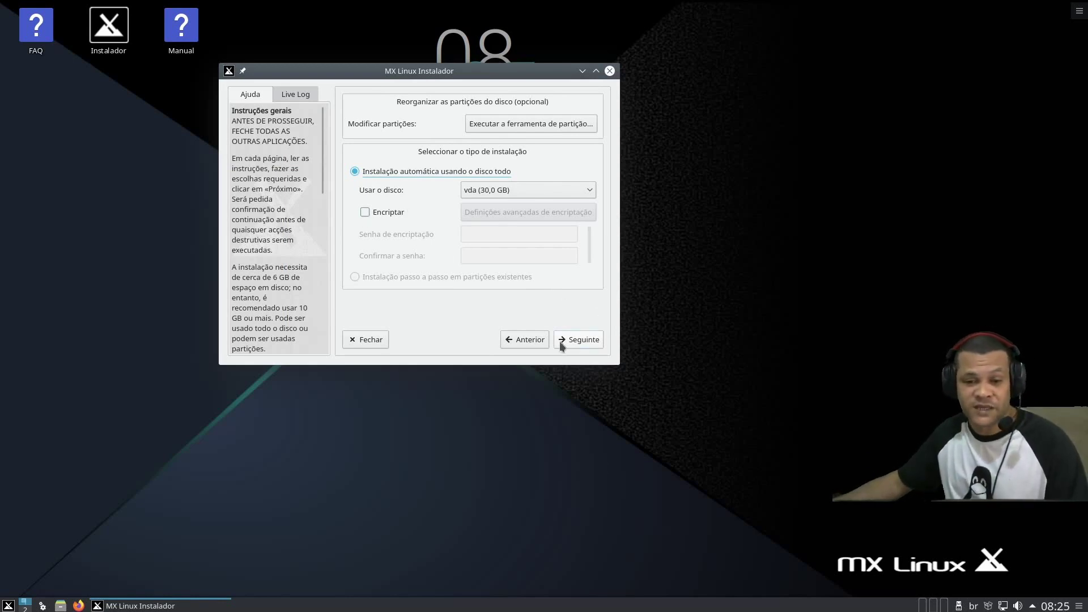
Step: Confirm formatting the whole vda disk for automatic installation and accept installing GRUB to its MBR
click(578, 340)
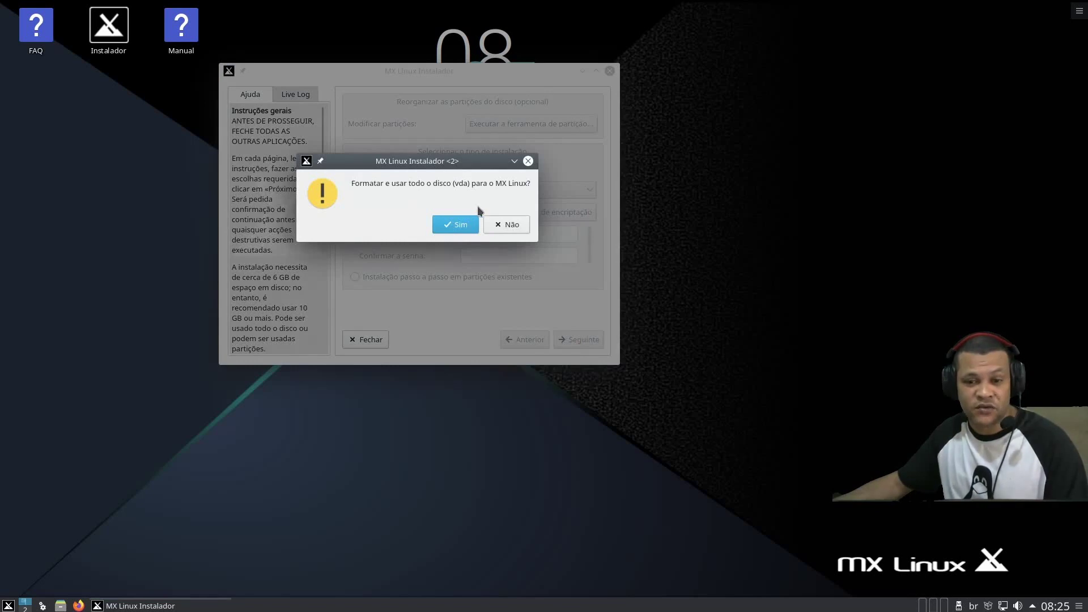
click(457, 224)
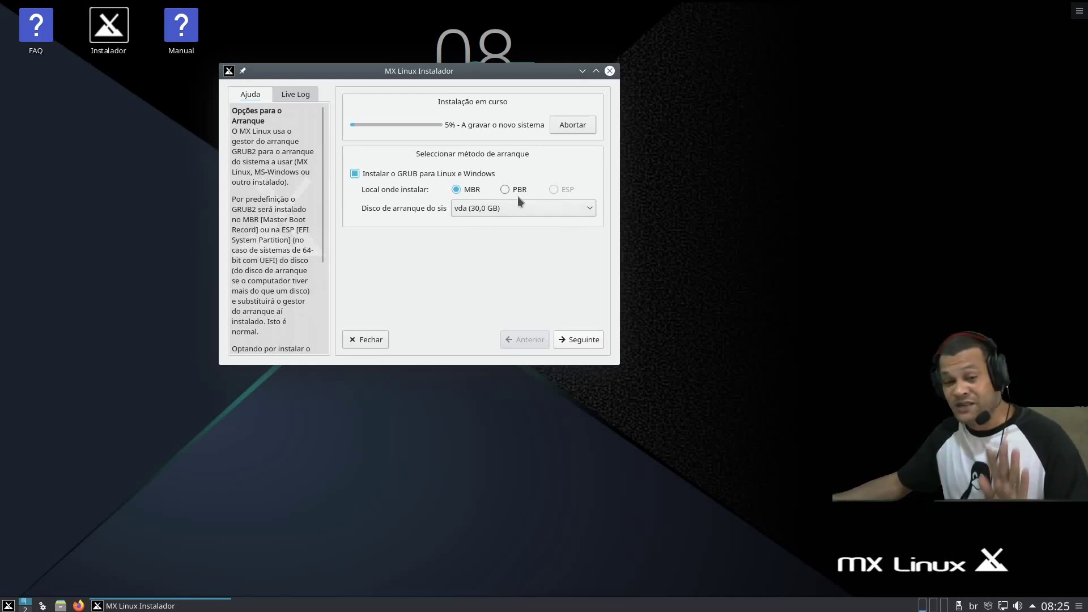
click(506, 212)
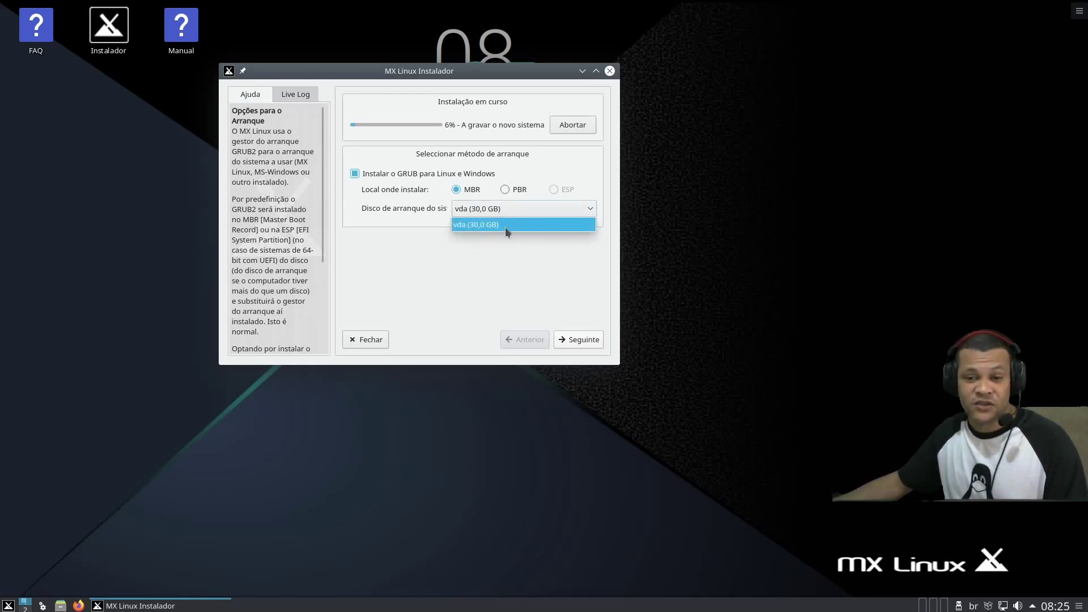
click(485, 311)
click(582, 342)
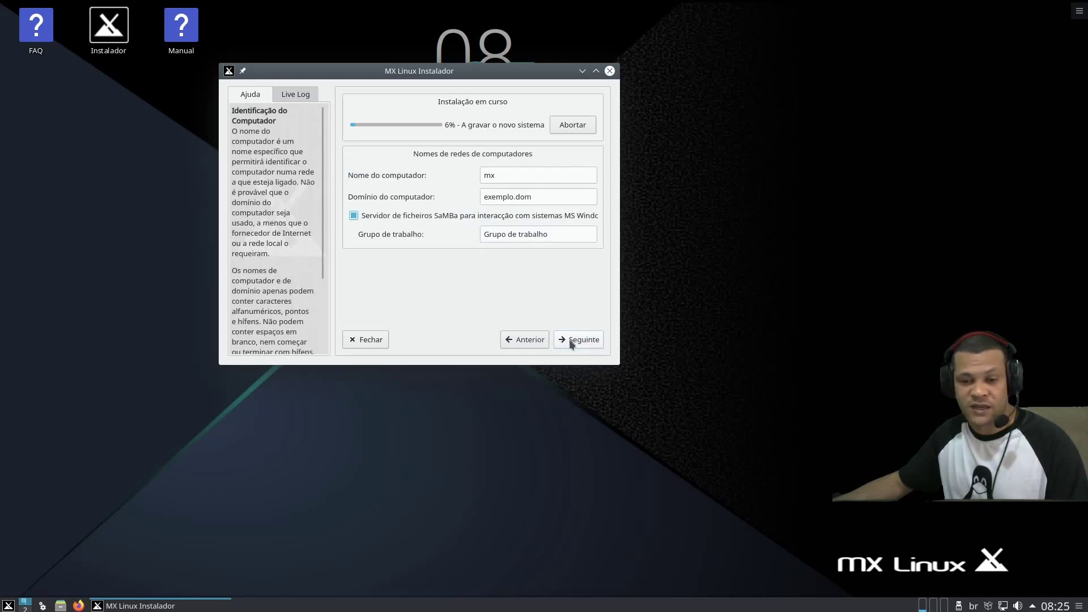
Step: Keep mx as the computer name and exemplo.dom as the domain, and continue to the localization page
double_click(530, 177)
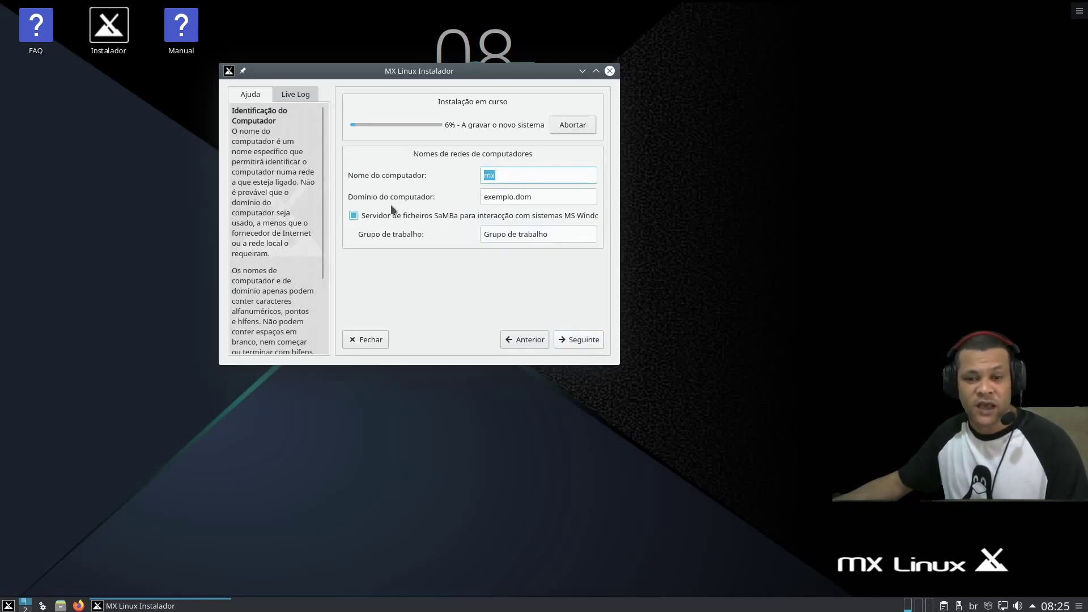
click(552, 198)
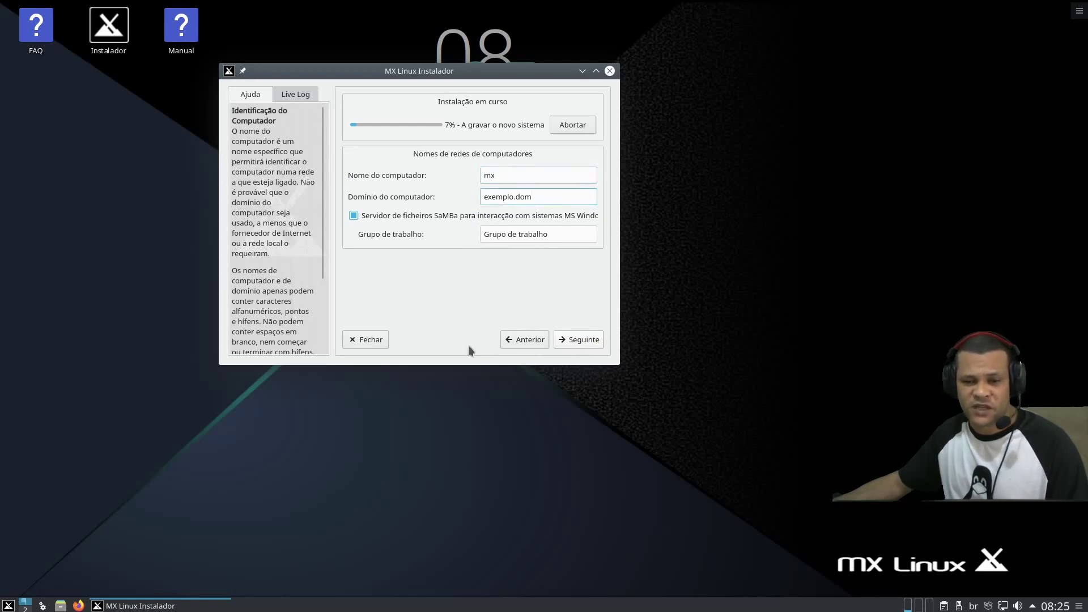
click(596, 345)
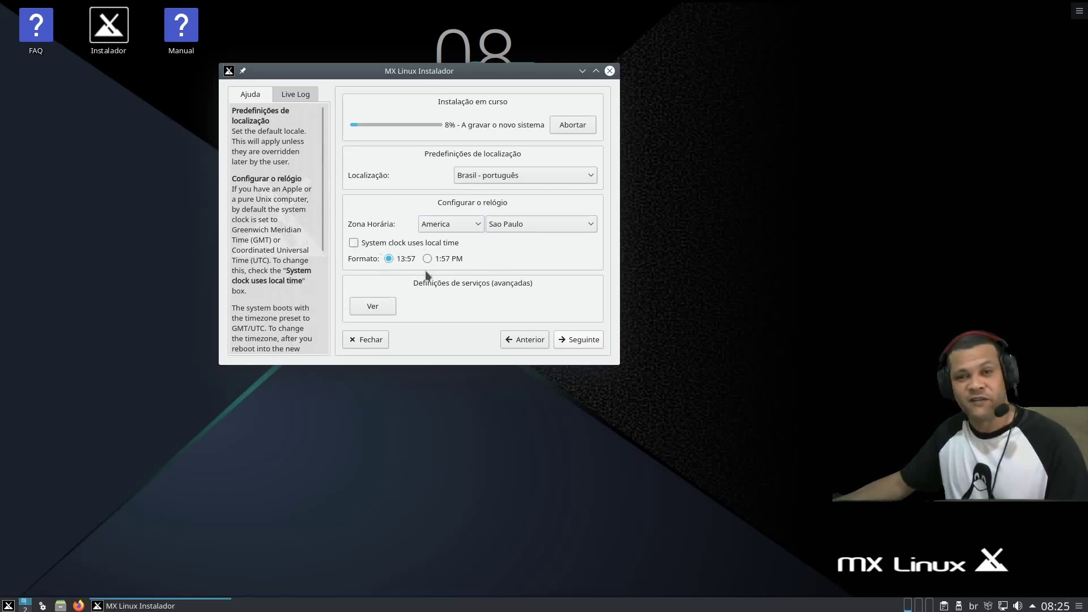
Step: Review and accept the default startup services, keeping the Brasil - português locale and the America/Sao Paulo time zone
click(371, 306)
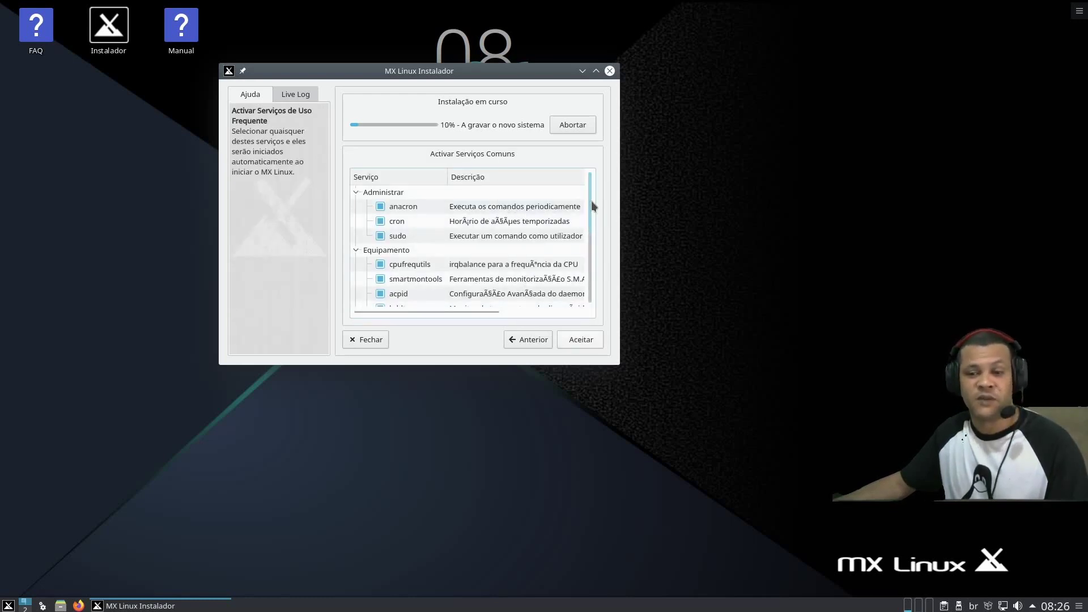
drag(590, 205, 585, 284)
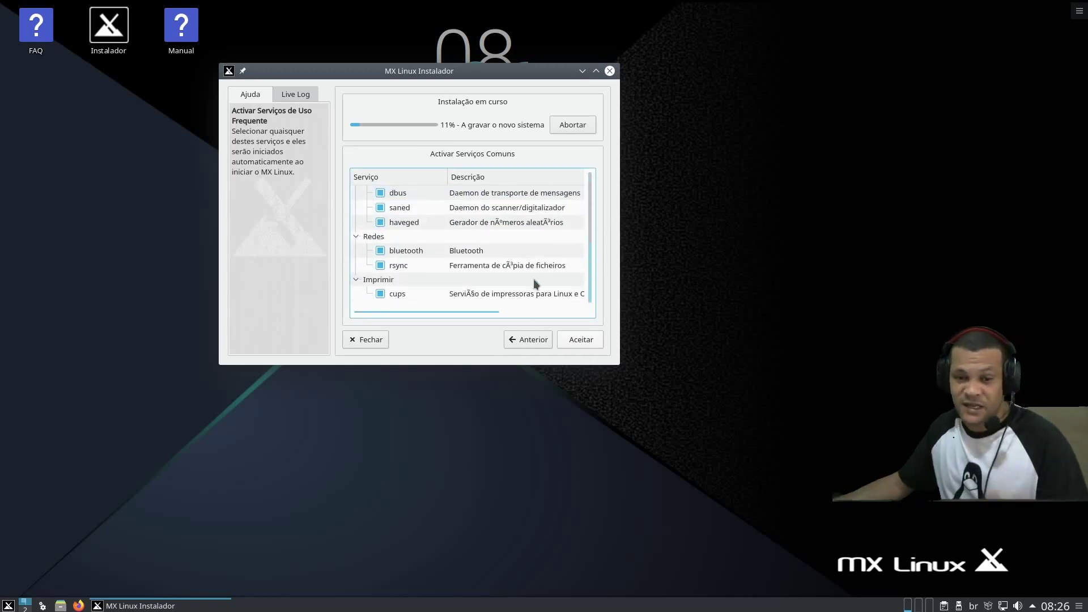
click(581, 339)
click(578, 340)
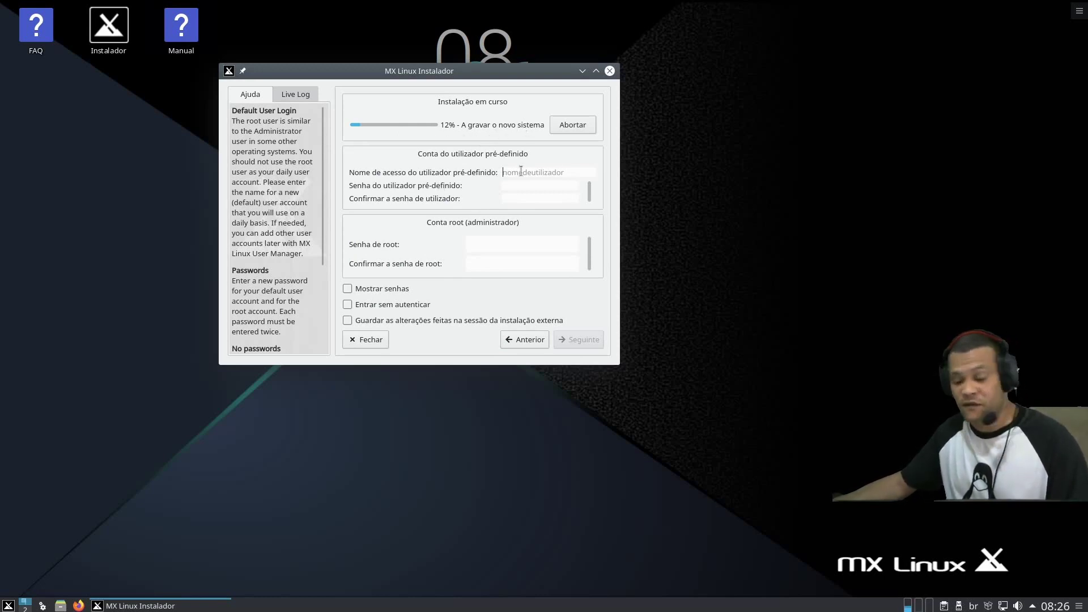
Step: Enter the default user's login name, and type and confirm that account's password
text(rodrigo)
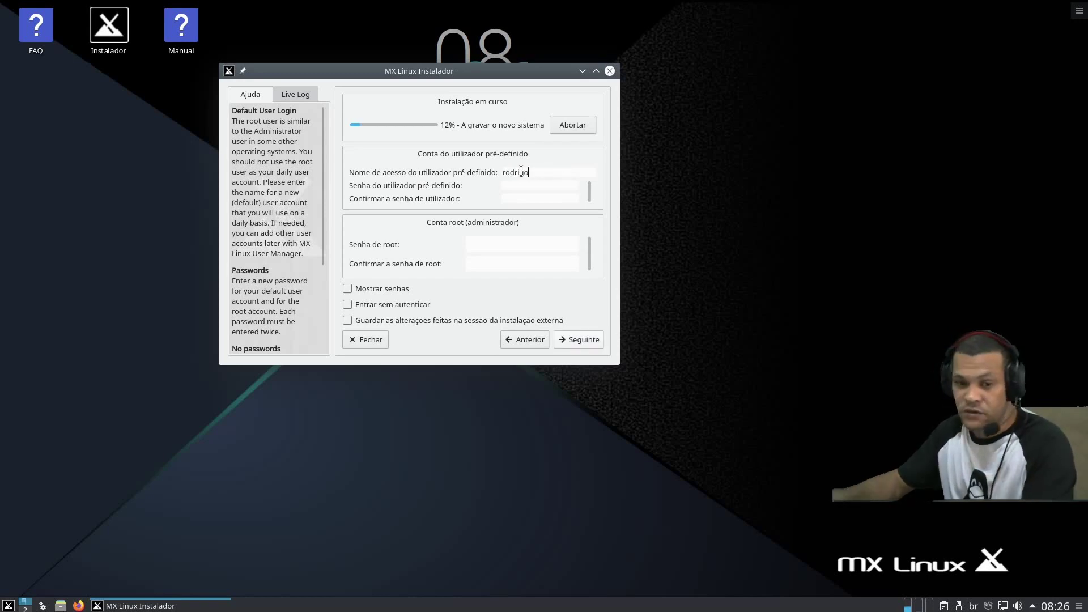
click(564, 187)
text(****)
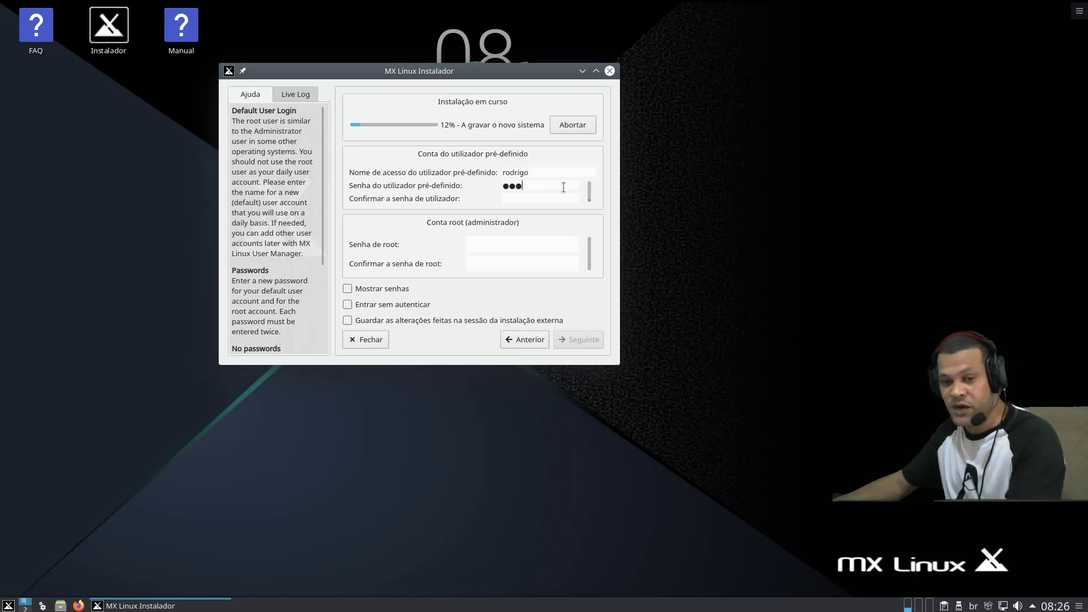
key(Tab)
text(****)
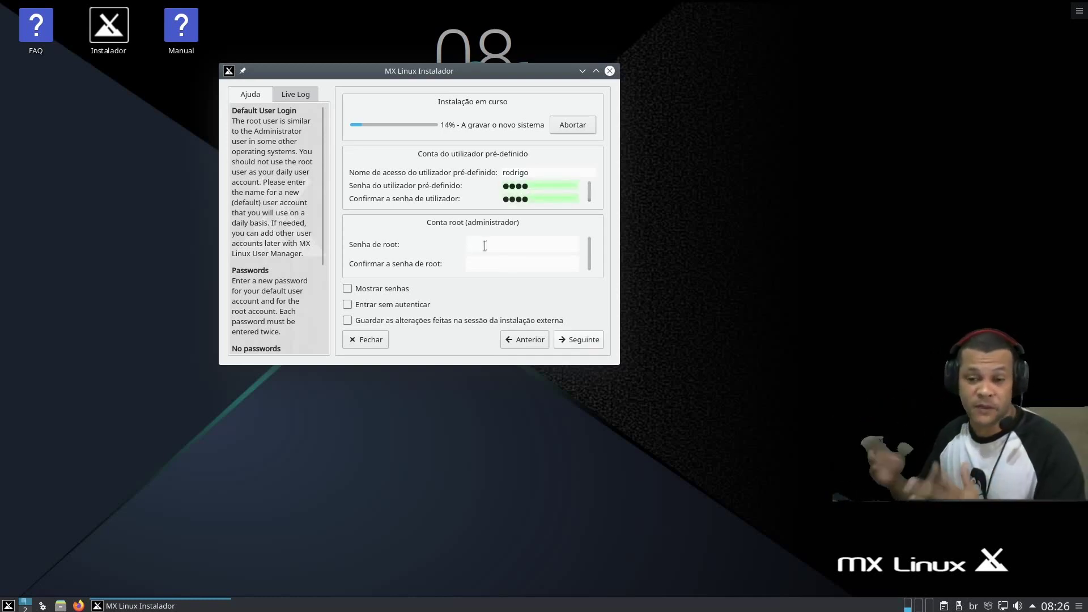
Step: Enter and confirm the root account password, and continue to the installation progress page
click(484, 245)
text(****)
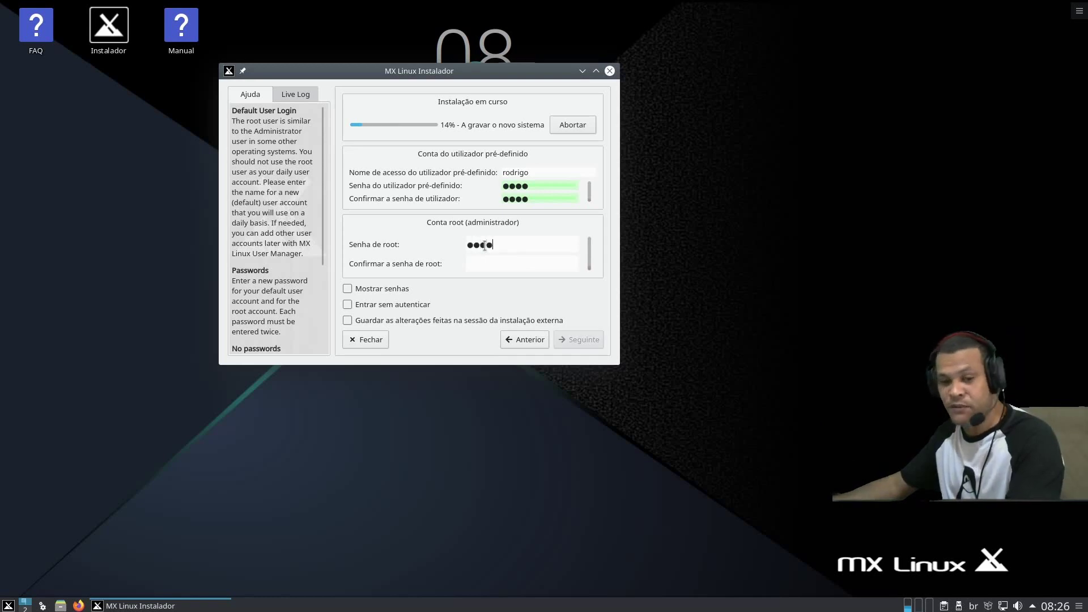
key(Tab)
text(****)
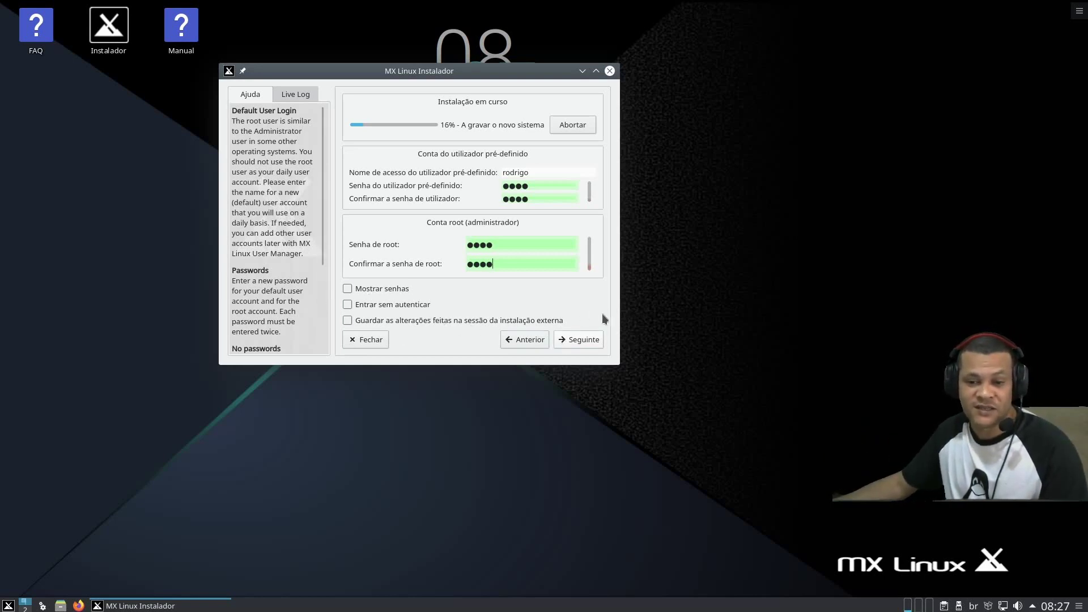
click(580, 342)
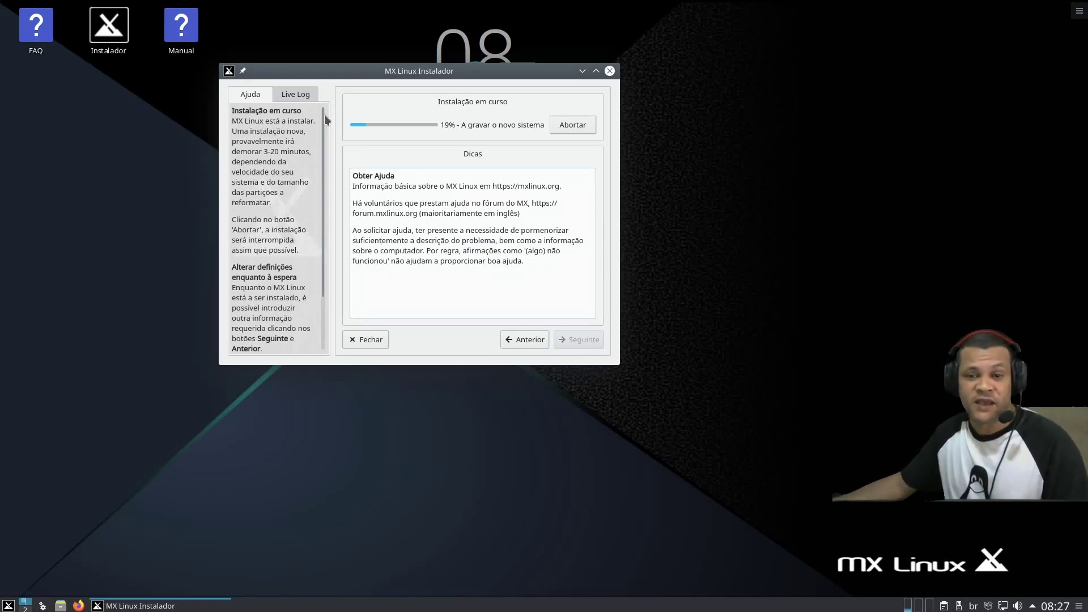
Step: Close the system information window and reposition the installer window on the desktop
drag(430, 67, 483, 62)
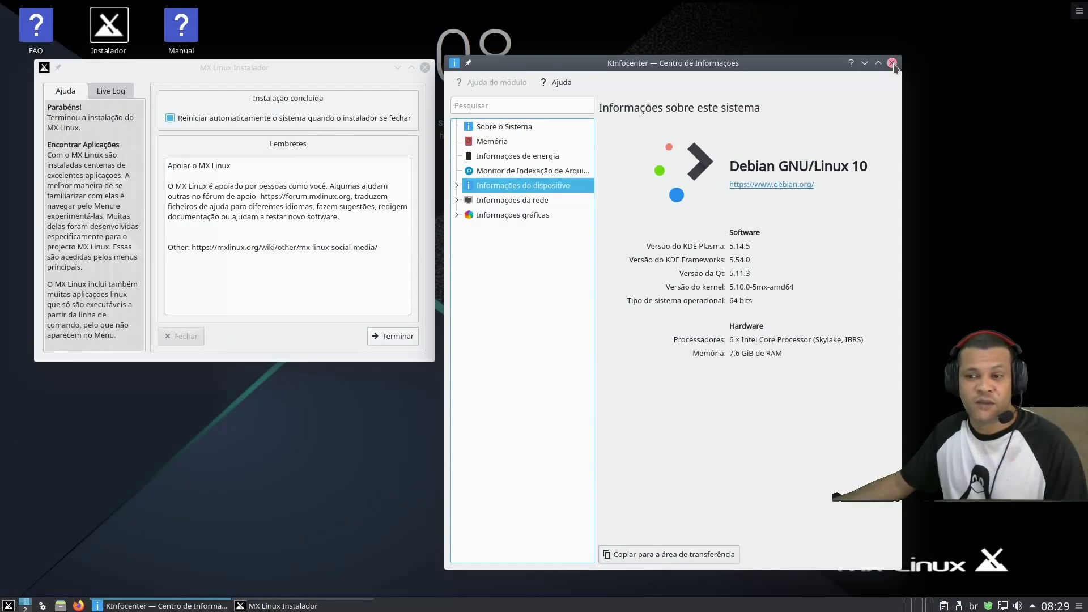
click(892, 63)
drag(283, 72, 486, 38)
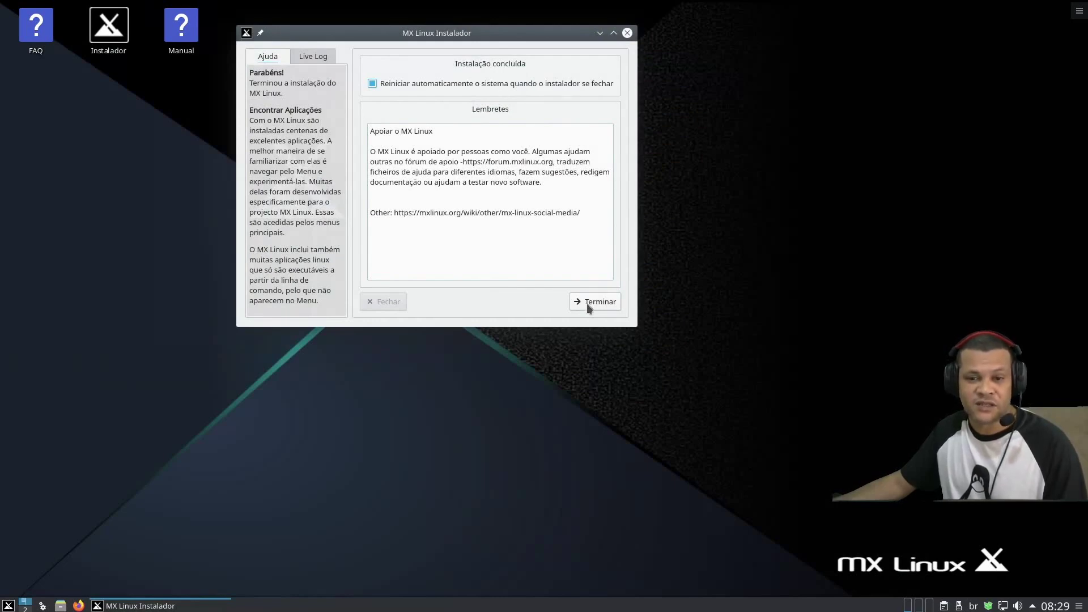
Step: Finish the installation with automatic restart enabled, and log in to the installed system with the account password
click(593, 304)
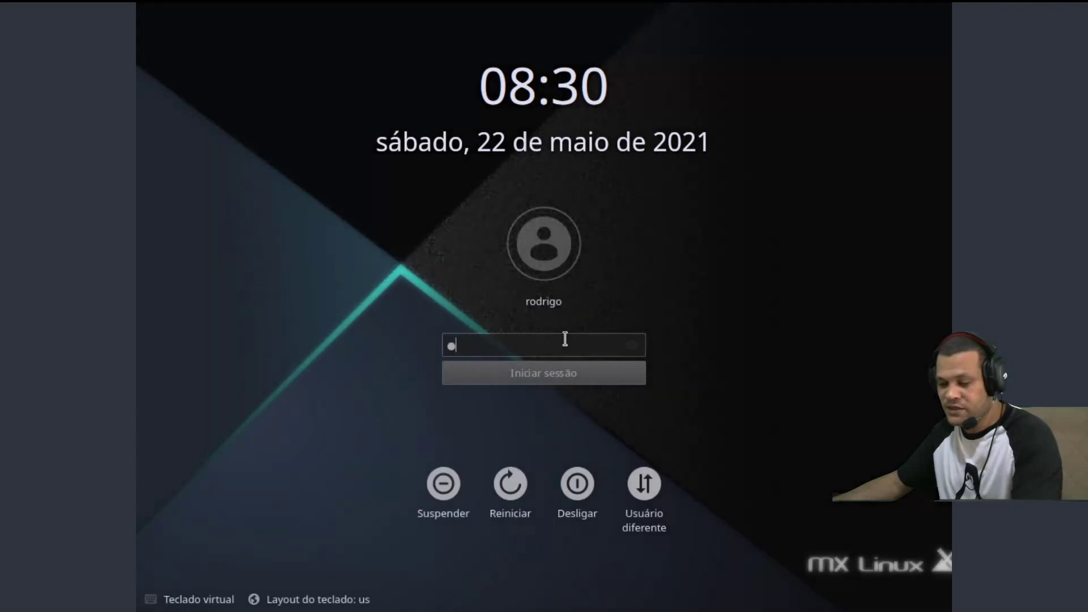
key(Return)
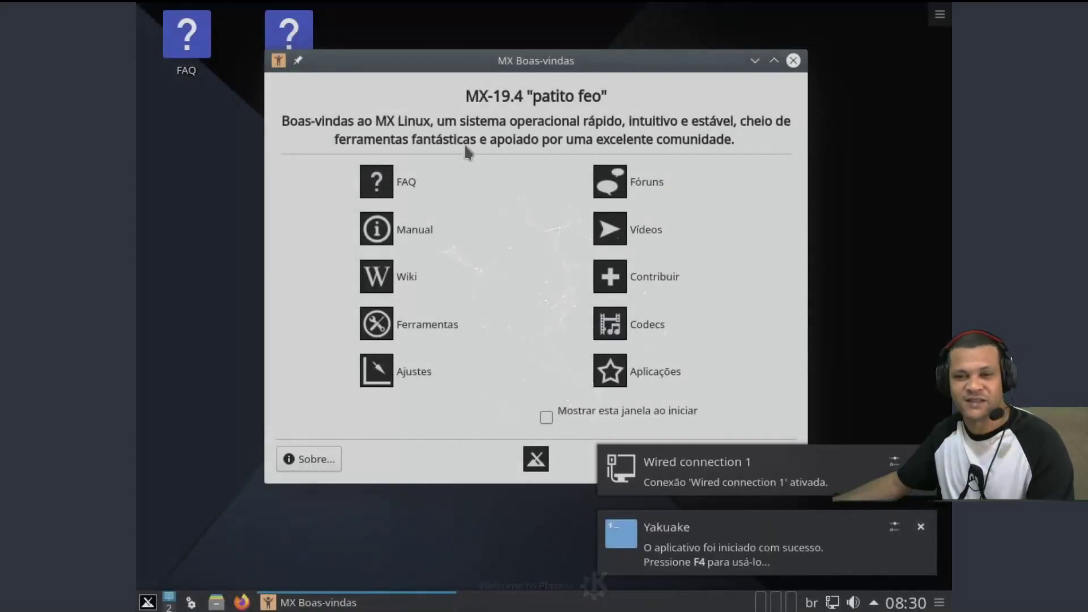
Step: Close the MX Boas-vindas window and open the Telas settings in Configurações do Sistema
drag(624, 69, 462, 48)
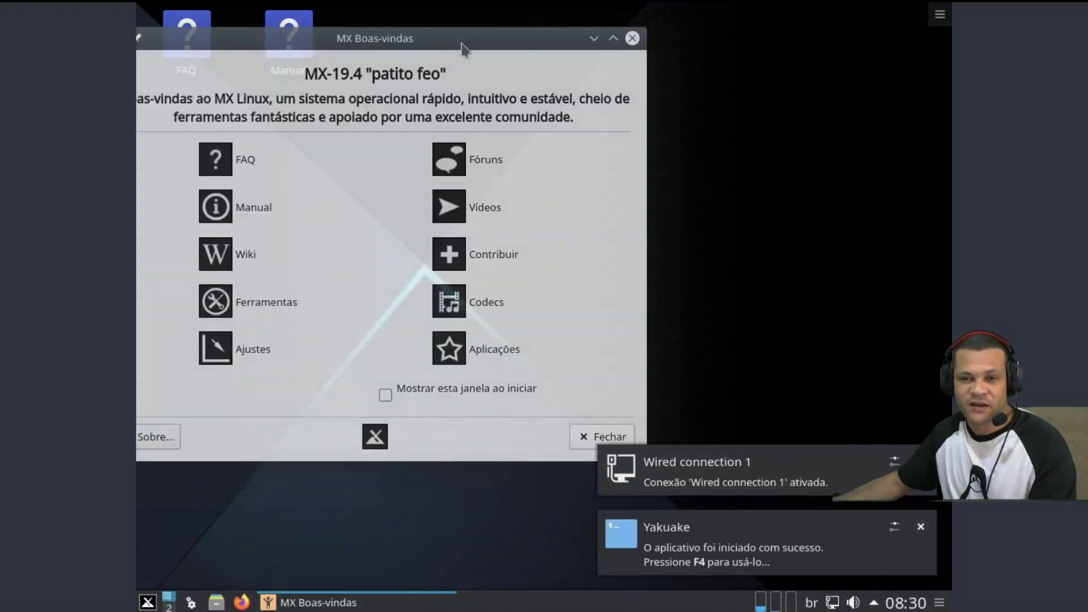
click(590, 441)
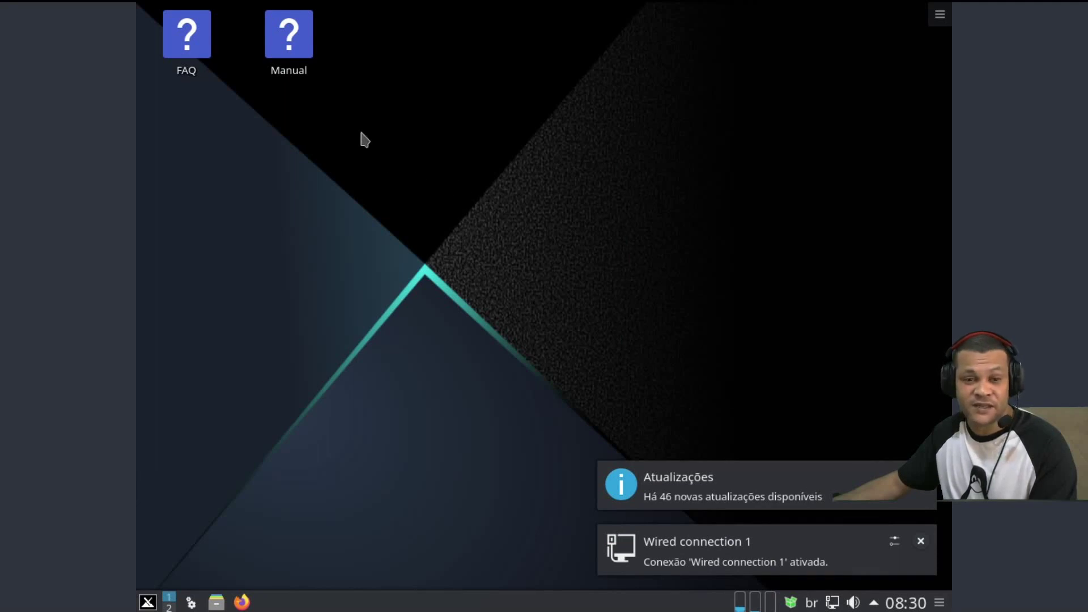
right_click(363, 138)
click(369, 212)
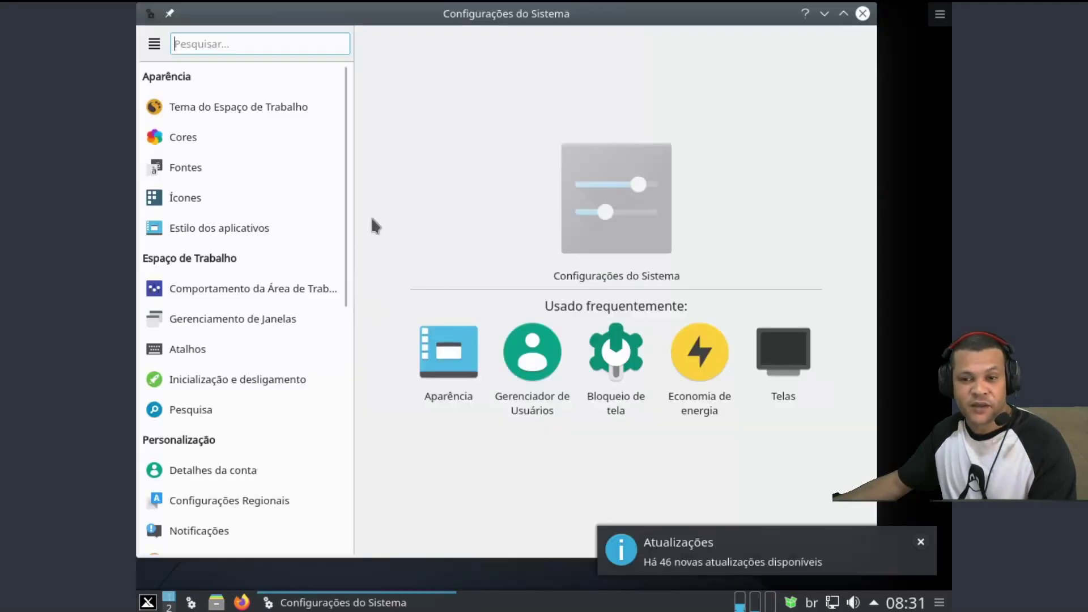
click(801, 372)
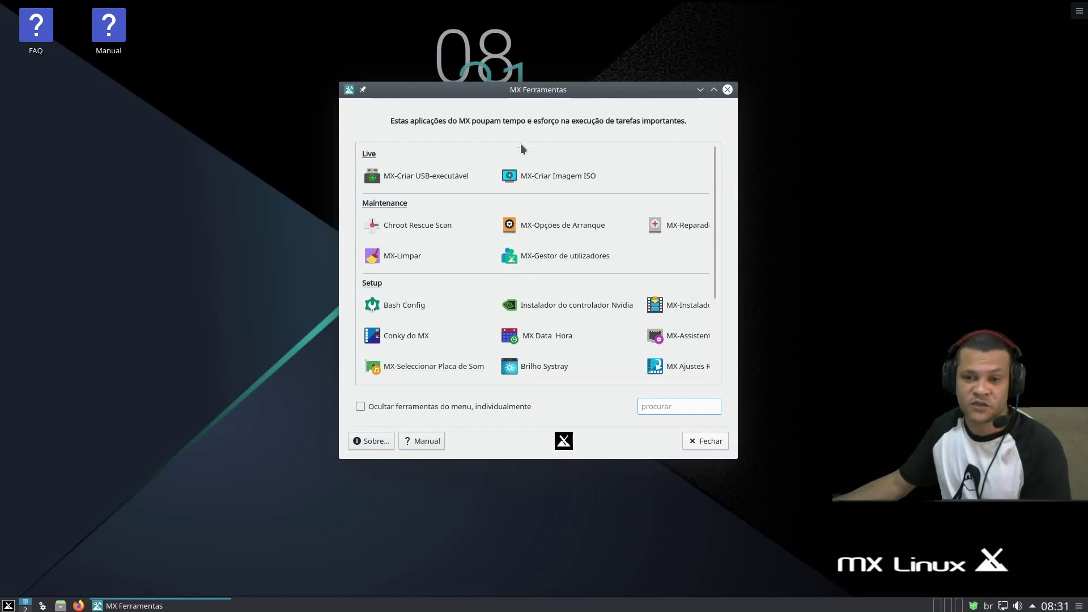
Step: Maximize the MX Ferramentas window, and review the boot settings in MX-Opções de Arranque without changing them
drag(560, 100, 494, 72)
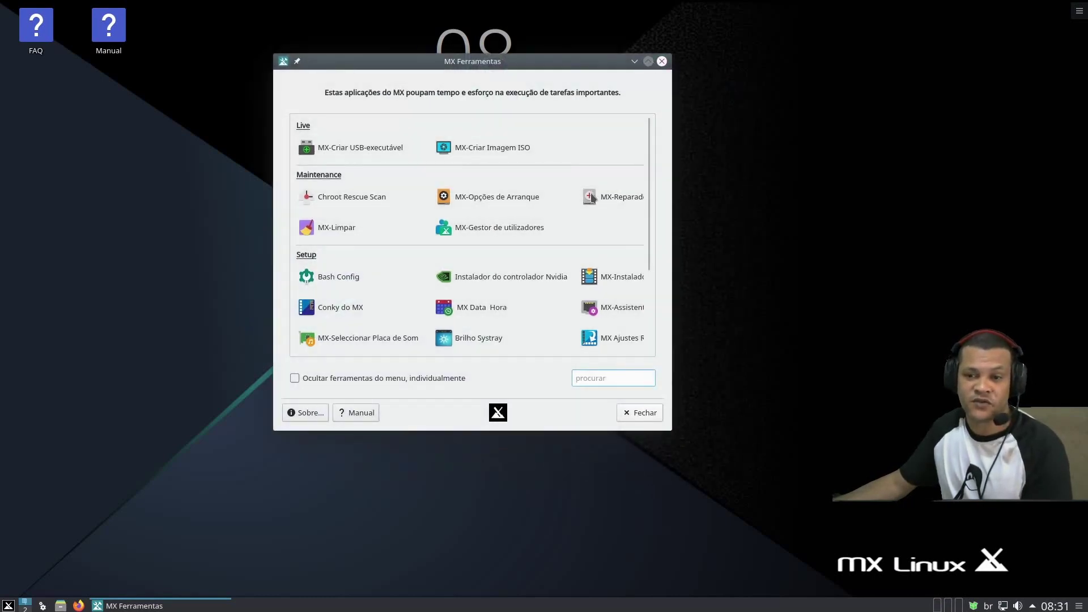
key(alt+F10)
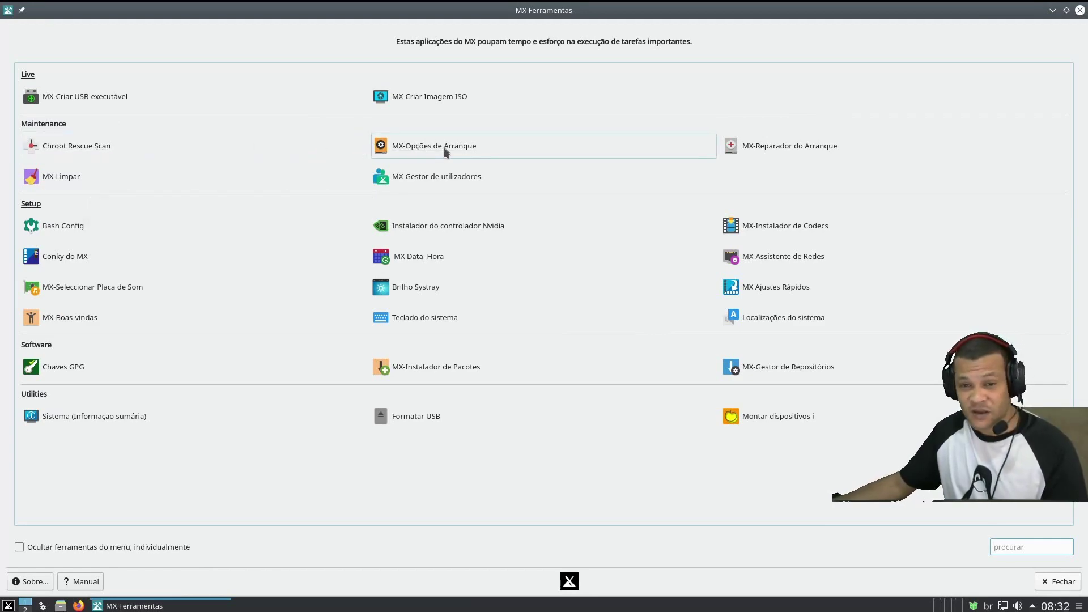
click(406, 148)
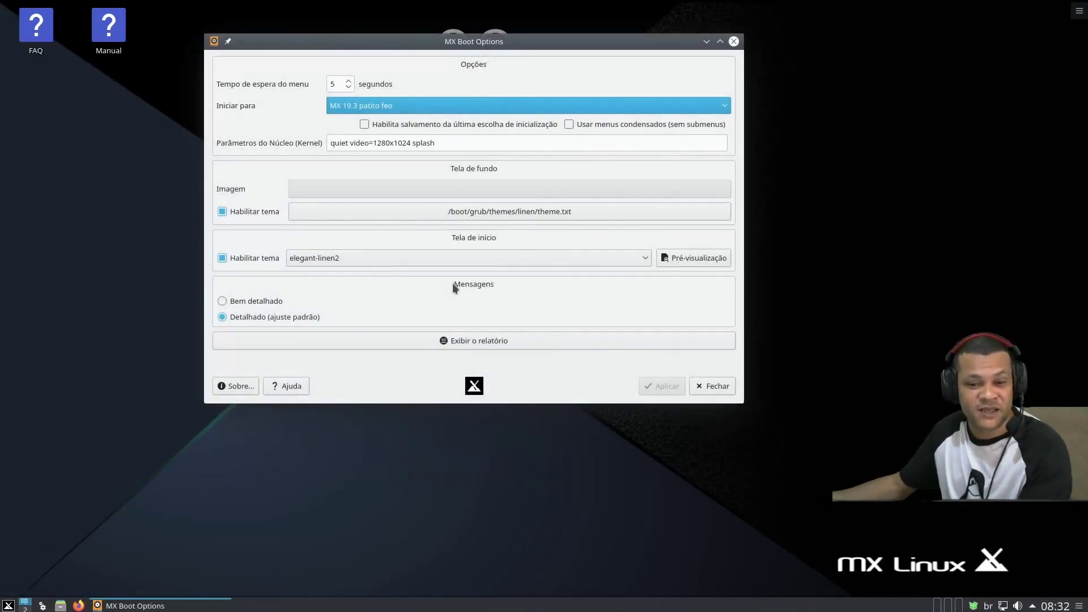
click(723, 392)
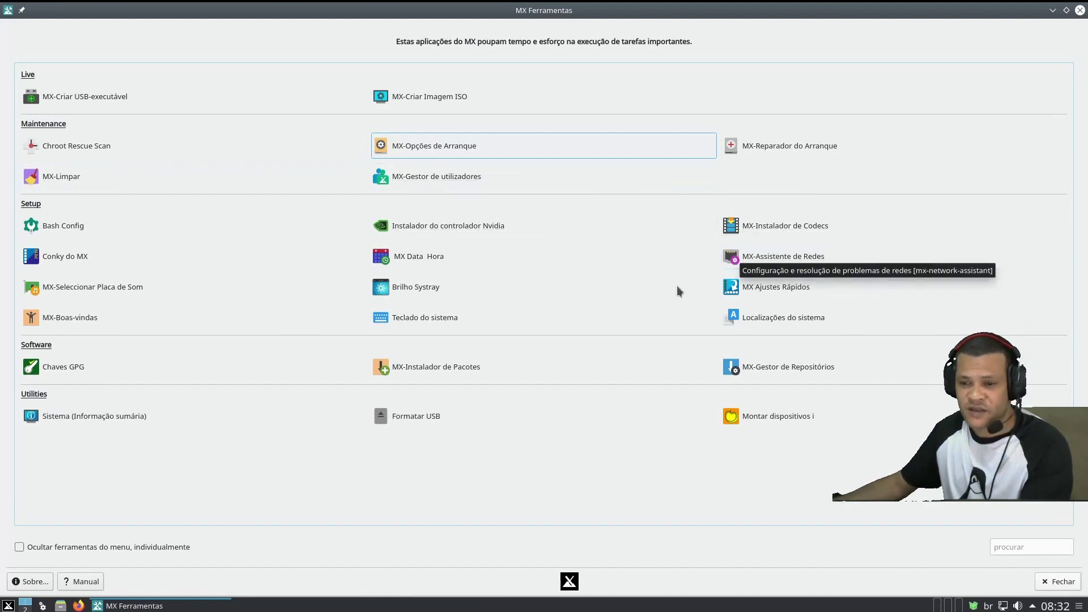
Step: Look at the aliases in Bash Config, and launch and dismiss the Nvidia driver installer
click(76, 226)
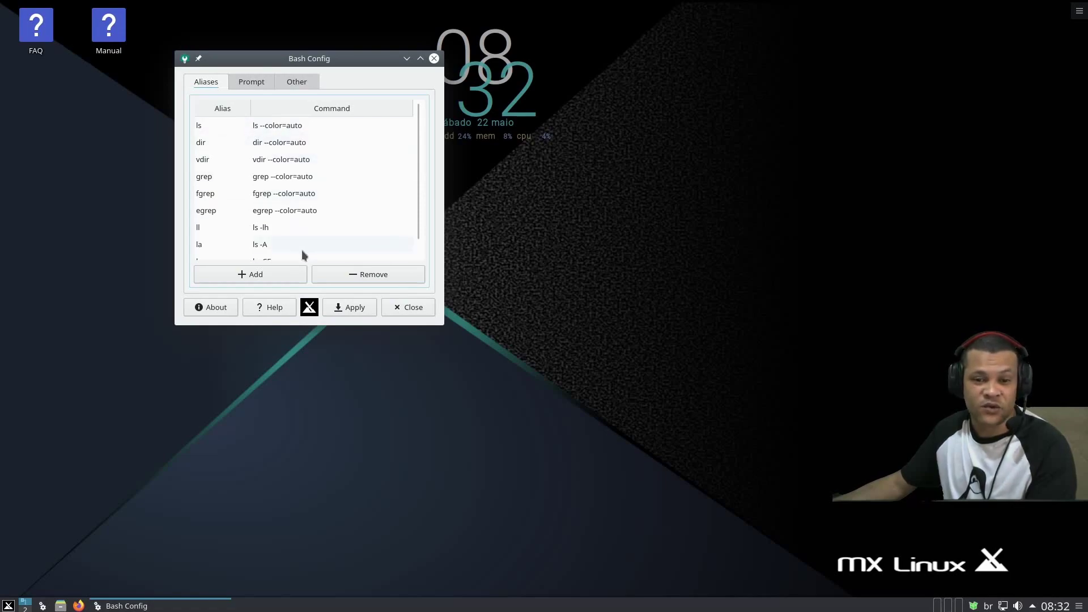
key(Escape)
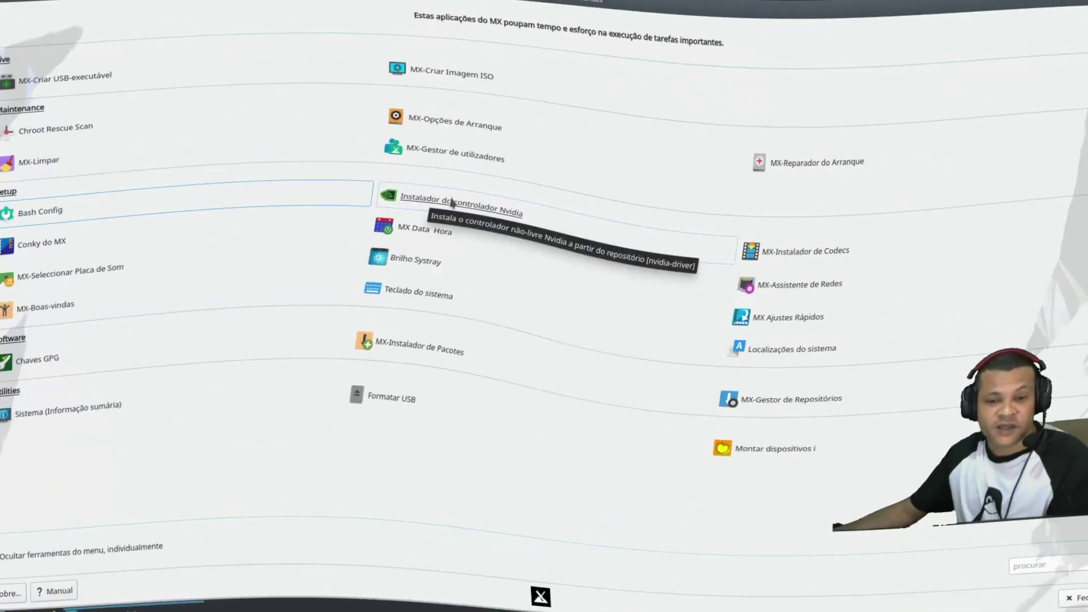
click(493, 234)
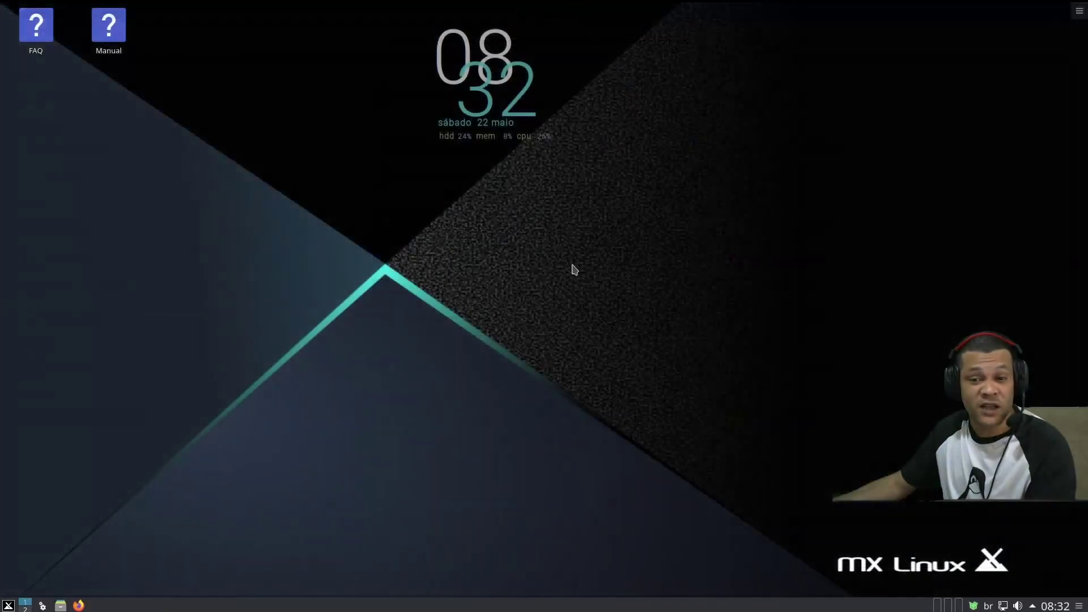
click(355, 10)
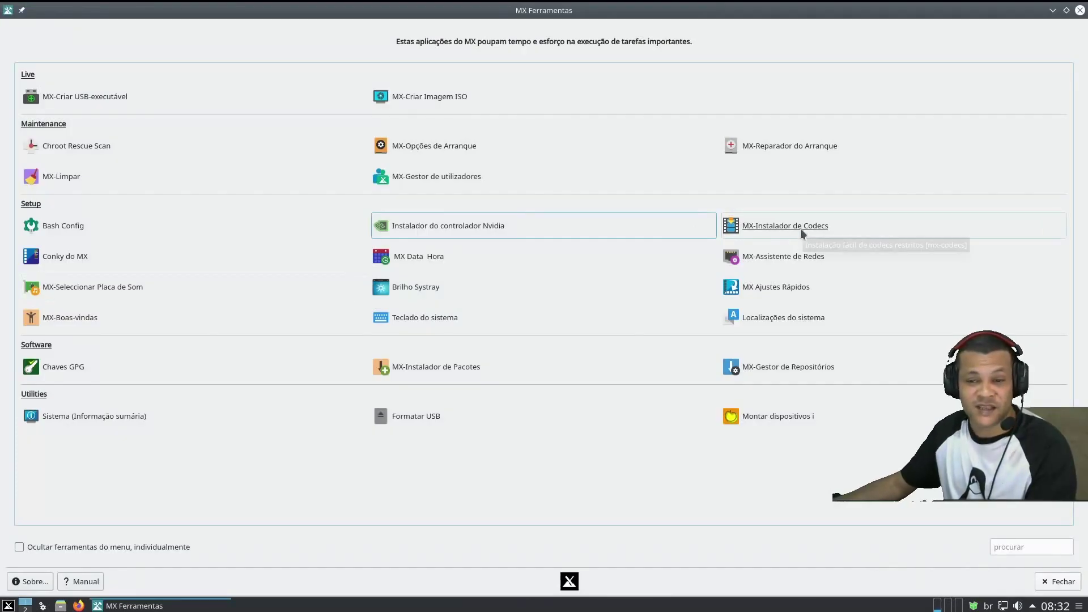
Step: Open Gestor de Conky from Conky do MX and enlarge its window
click(56, 265)
key(Return)
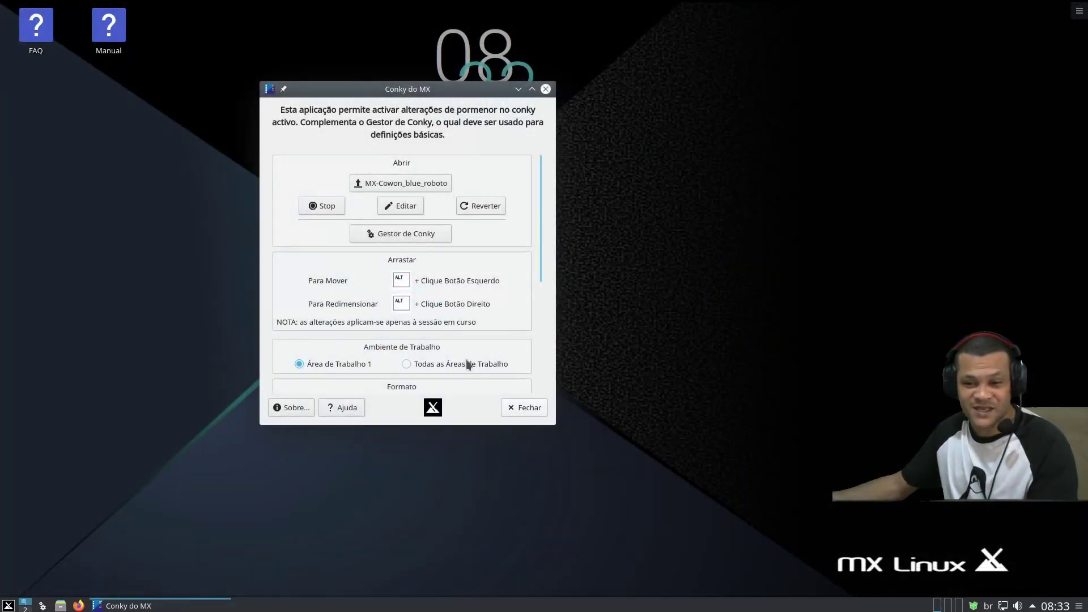
click(352, 241)
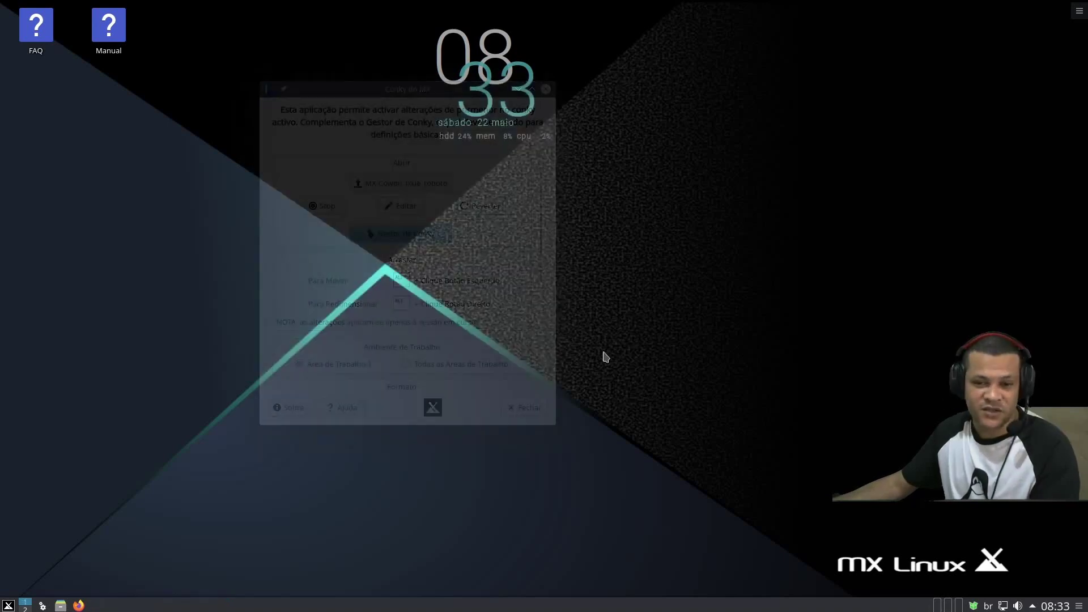
drag(536, 365, 686, 511)
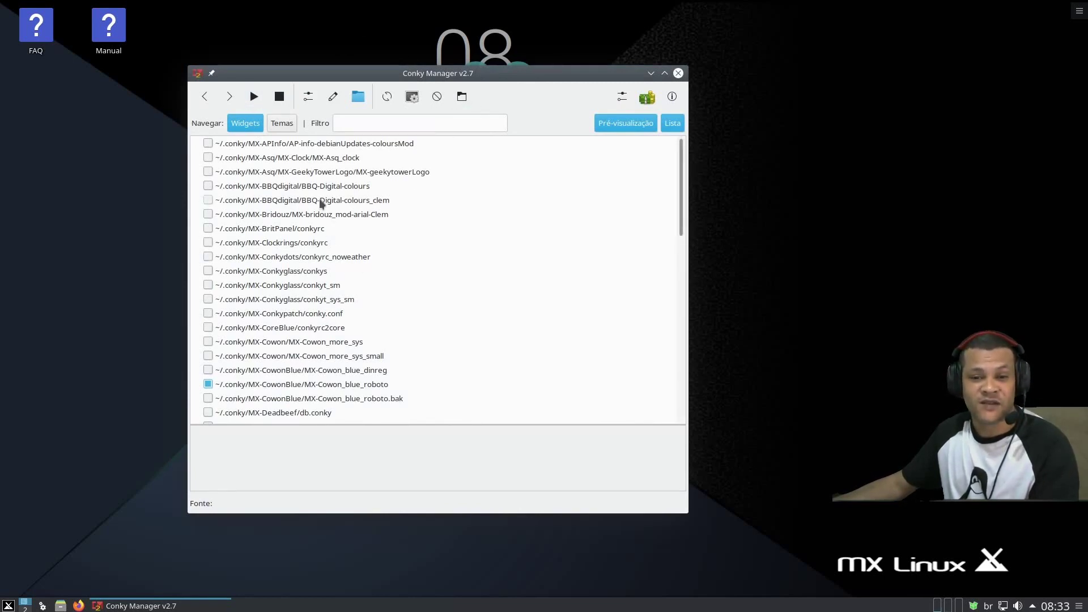
Step: Hide the preview pane in Conky Manager and enable the MX-TronLegacy/TronLegacy.cmtheme theme
click(617, 123)
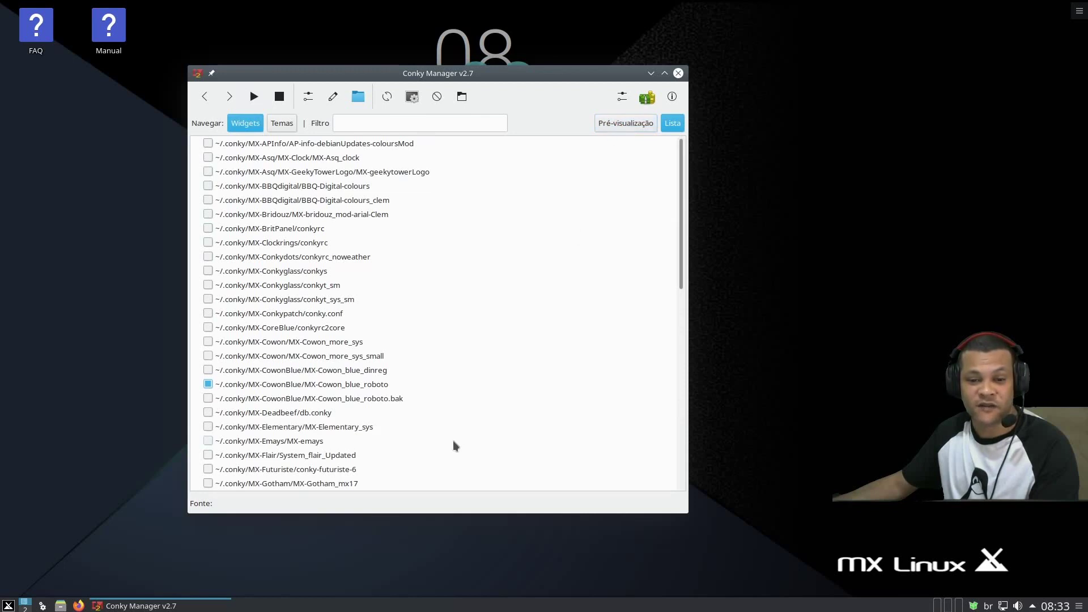
click(281, 123)
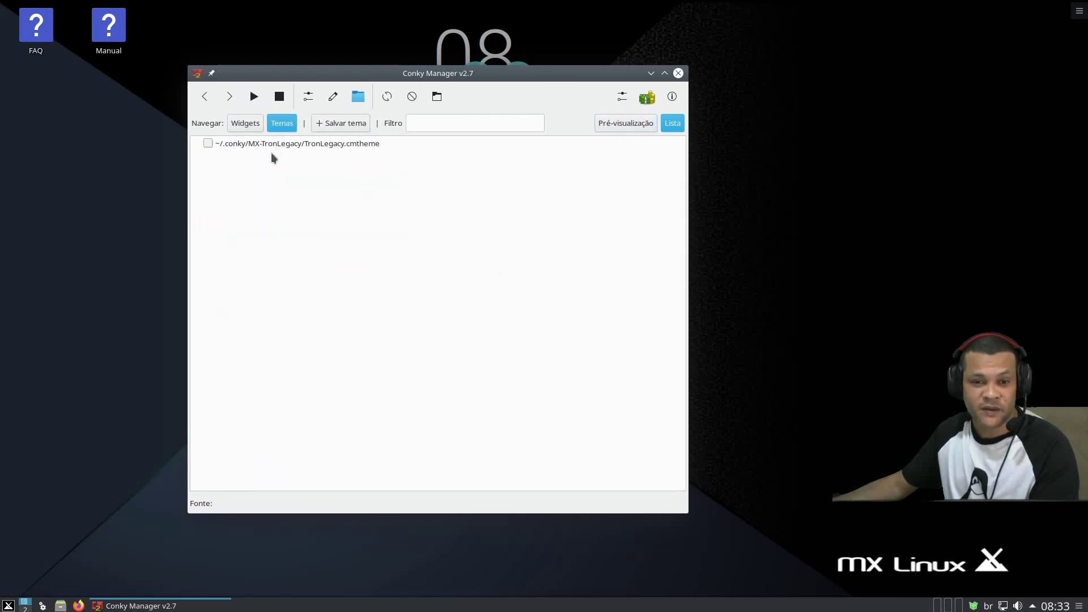
click(228, 147)
Step: Try out several Conky widgets, including MX-Conkyglass/conkyt_sm, MX-Deadbeef/db.conky and MX-Emays/MX-emays
click(246, 123)
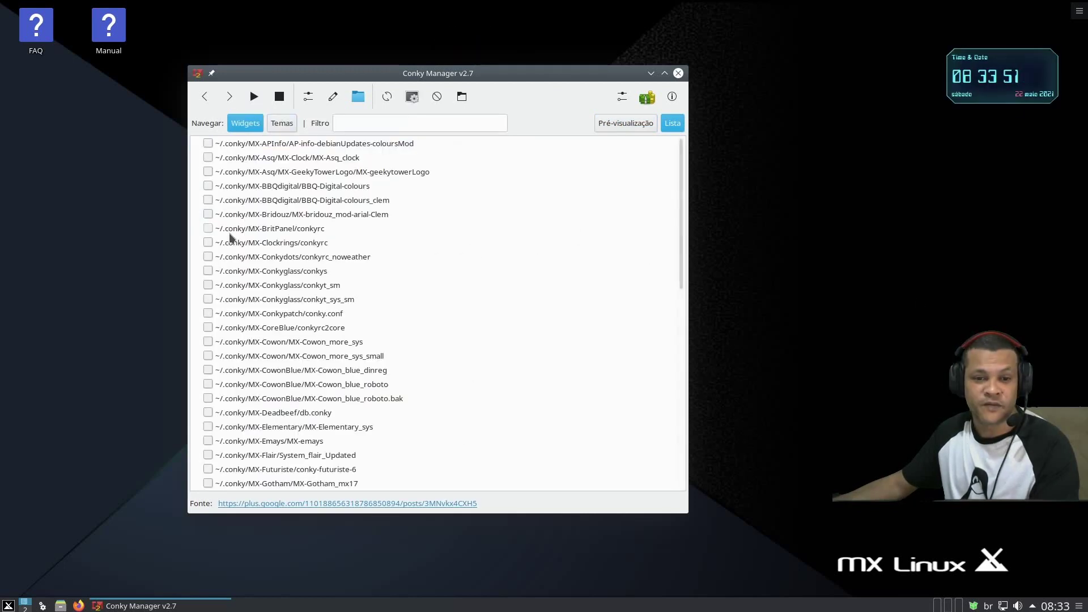
click(197, 282)
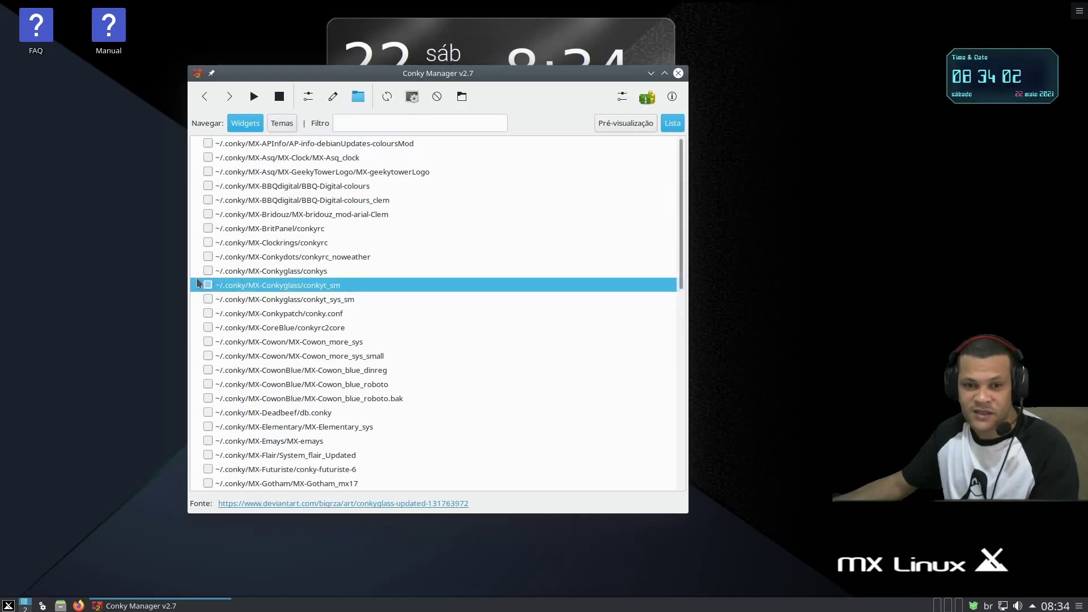
click(209, 413)
click(210, 441)
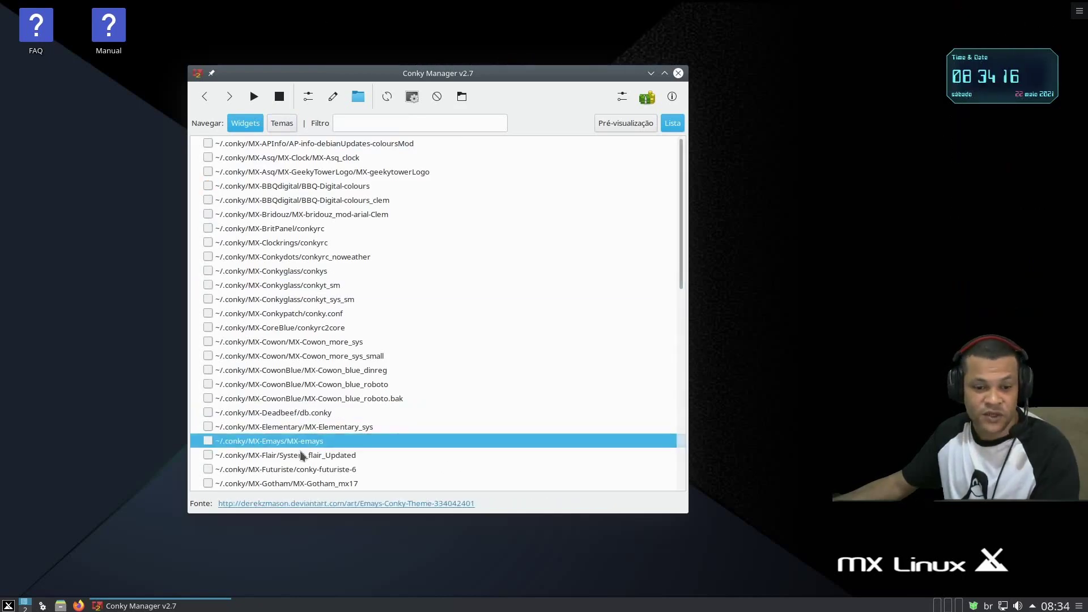
Step: Enable the MX-KoO/MX-Full Conky widget, and close both Conky Manager and Conky do MX
scroll(292, 453, down, 3)
click(396, 387)
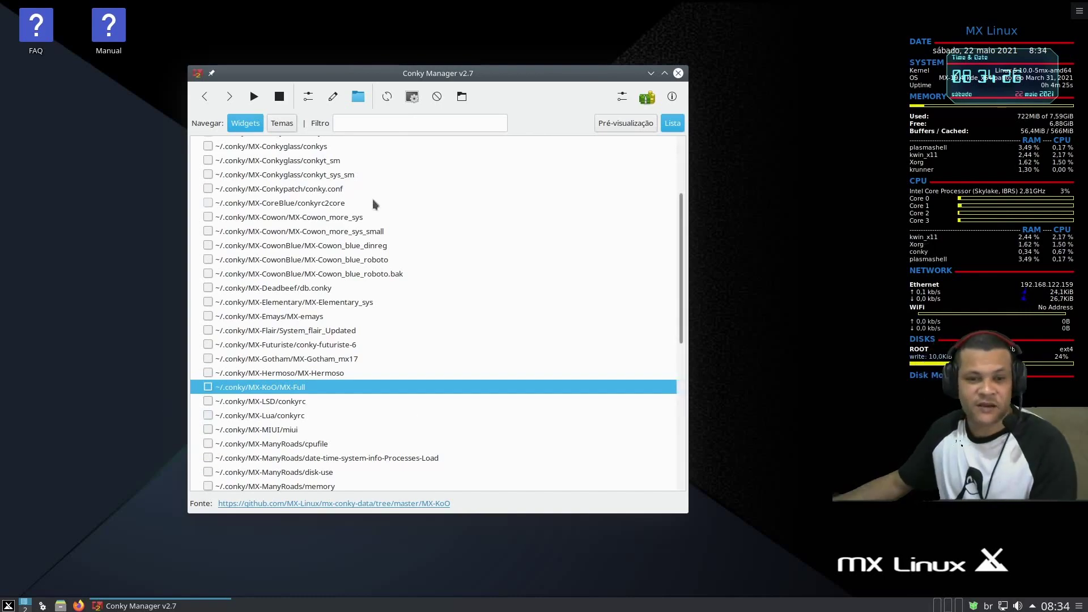
click(648, 98)
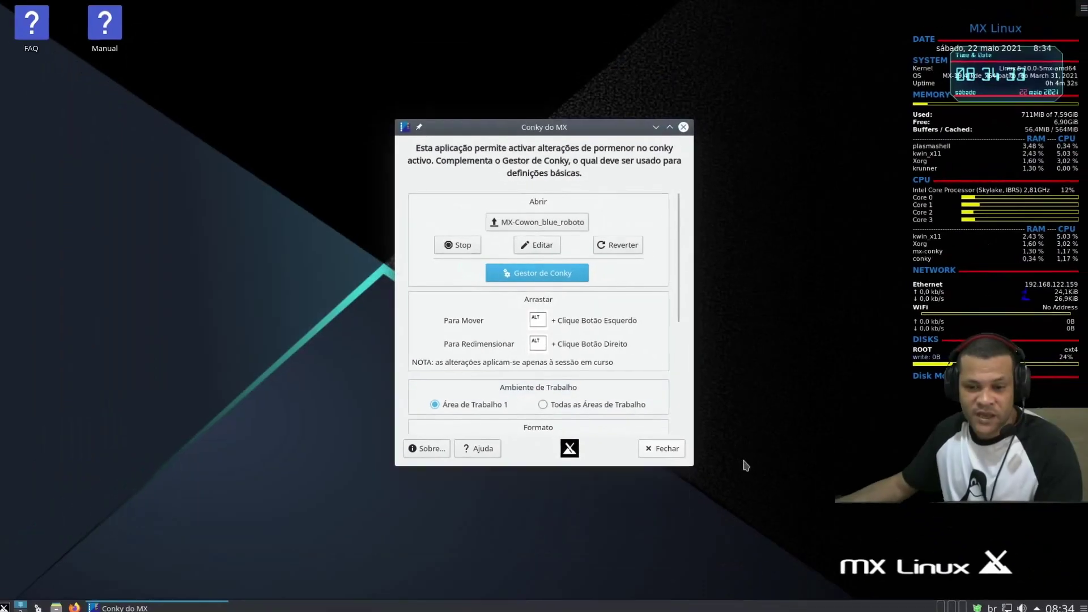
click(663, 449)
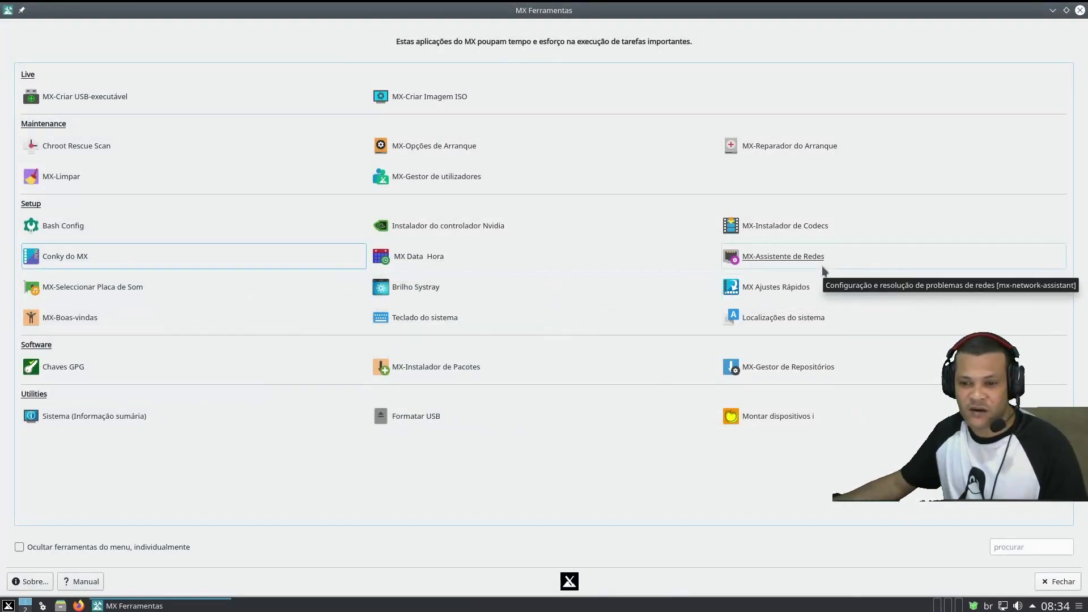
Step: Check the available sound cards in MX-Seleccionar Placa de Som and the Plasma options in MX Ajustes Rápidos, closing each tool without applying changes
click(115, 292)
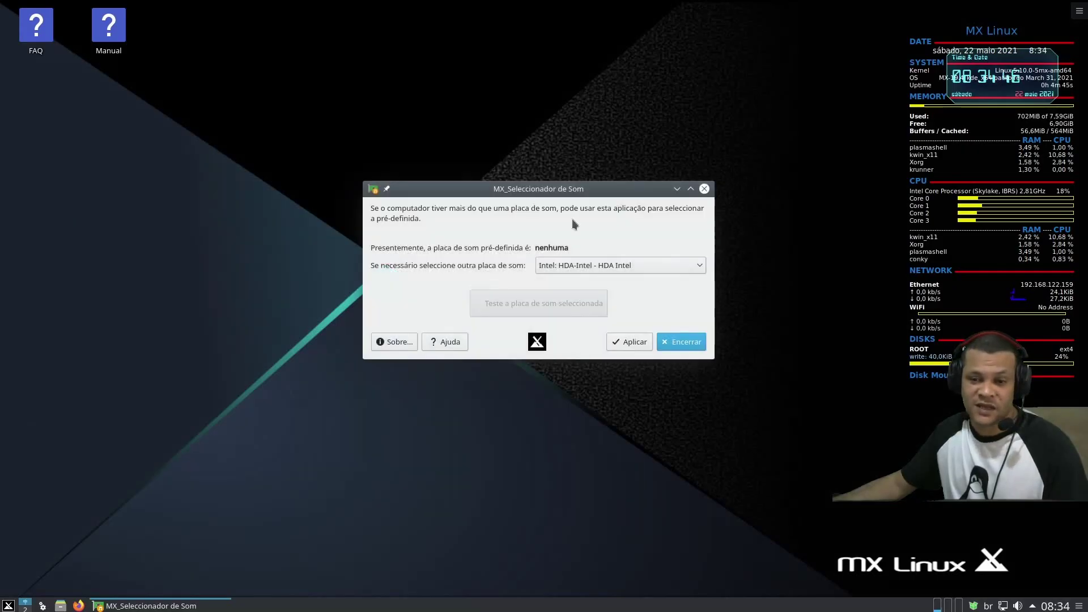
click(642, 272)
click(642, 277)
click(682, 342)
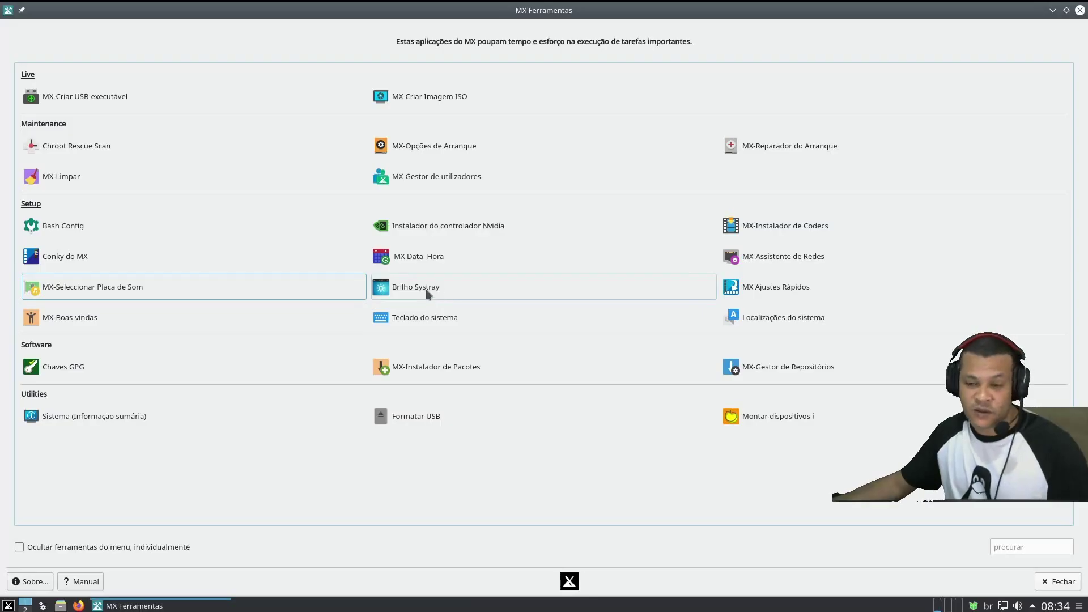
click(798, 293)
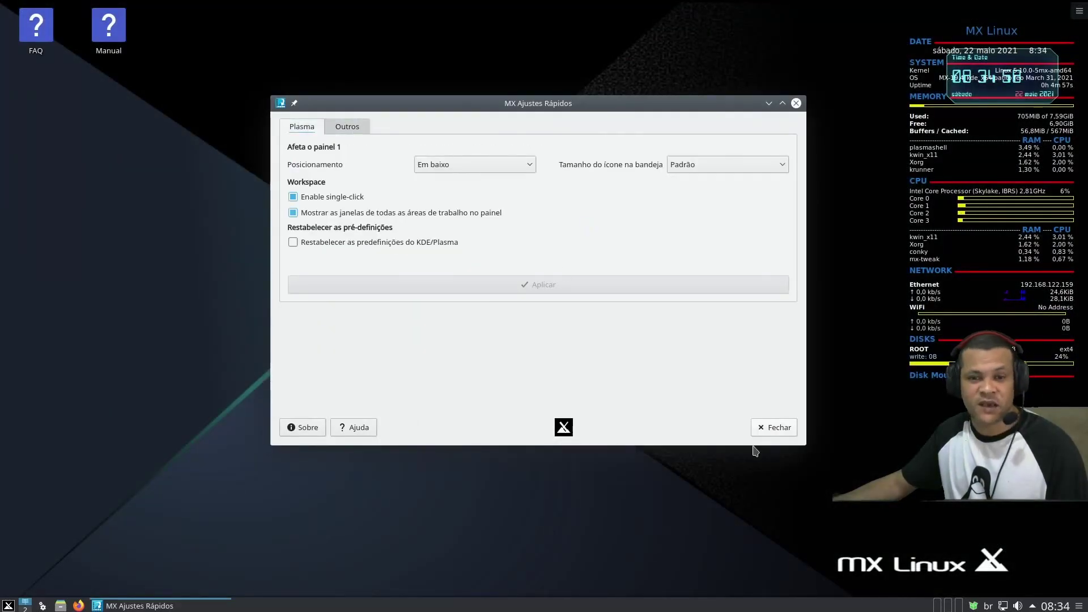
click(774, 428)
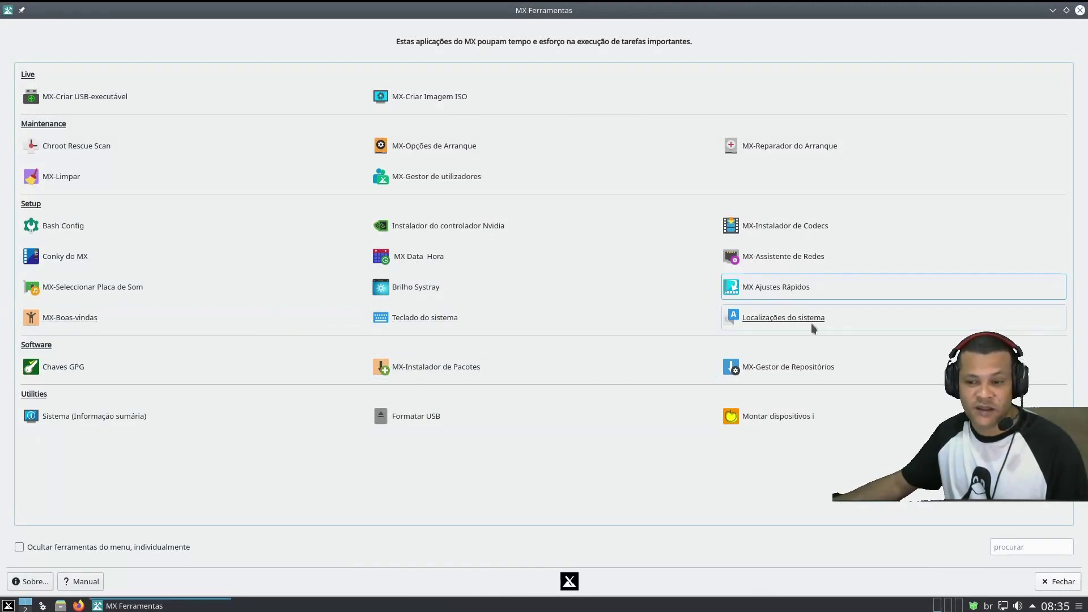
Step: Open MX-Instalador de Pacotes and authenticate with the root password
click(409, 372)
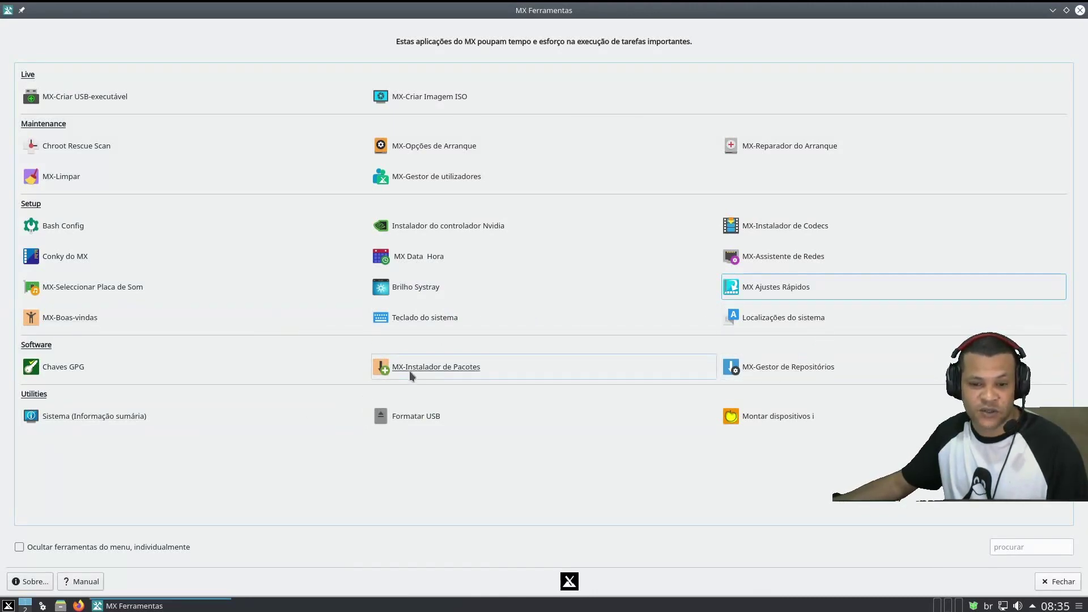
text(***)
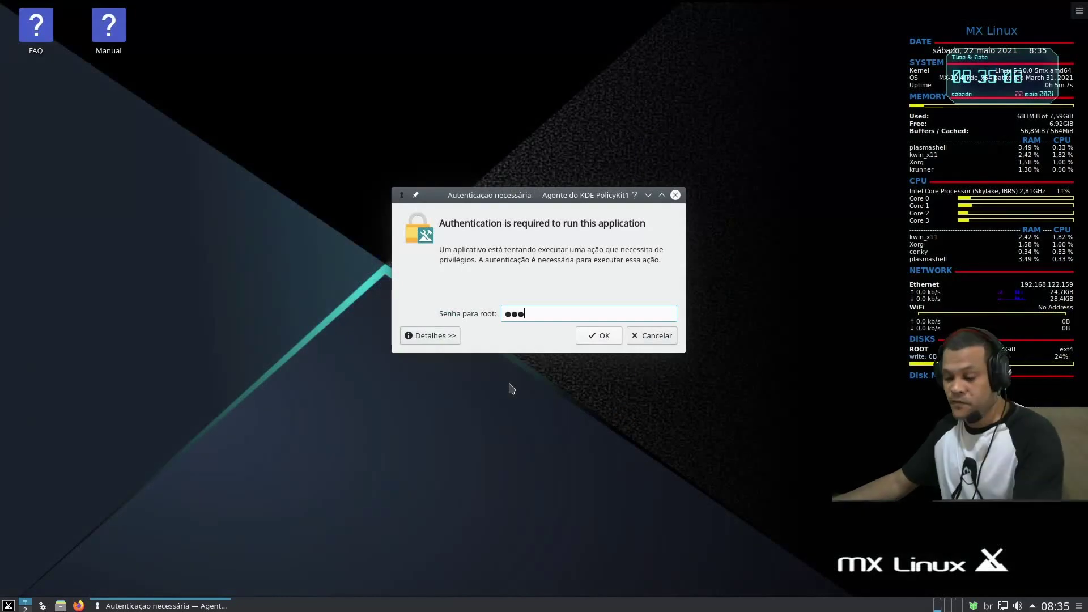
text(*)
key(Return)
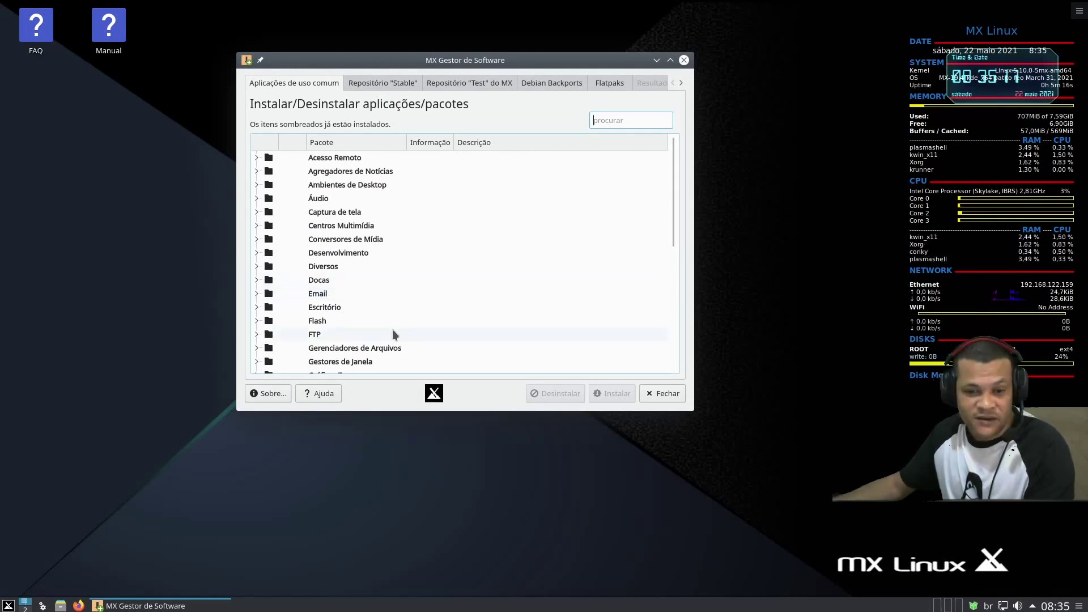
Step: Expand the Jogos category in the list of common applications and mark Lutris for installation
scroll(392, 332, down, 3)
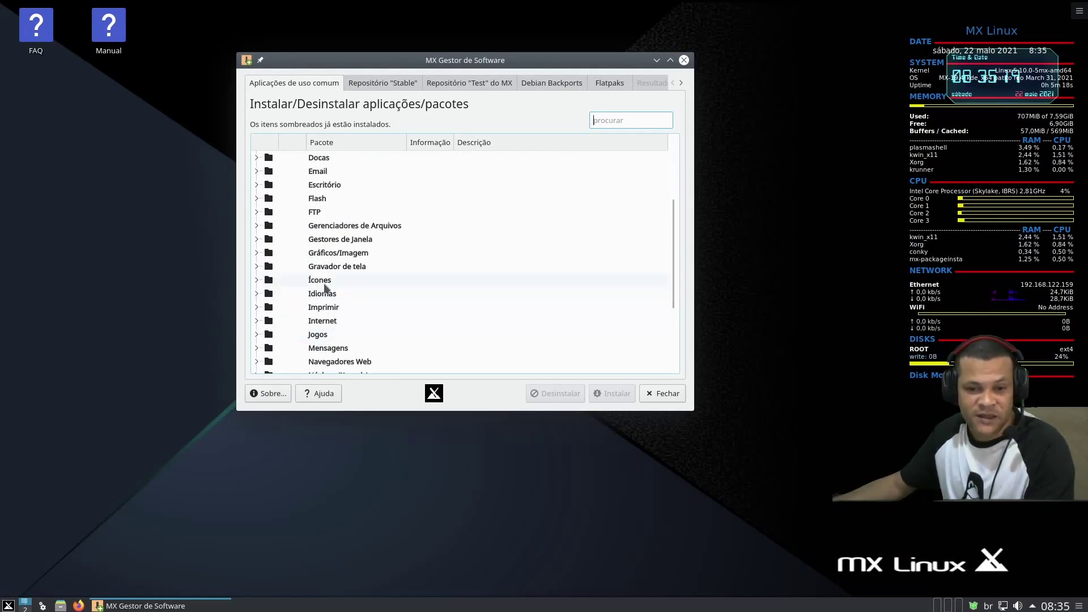
click(257, 281)
click(257, 280)
click(257, 335)
scroll(352, 314, down, 3)
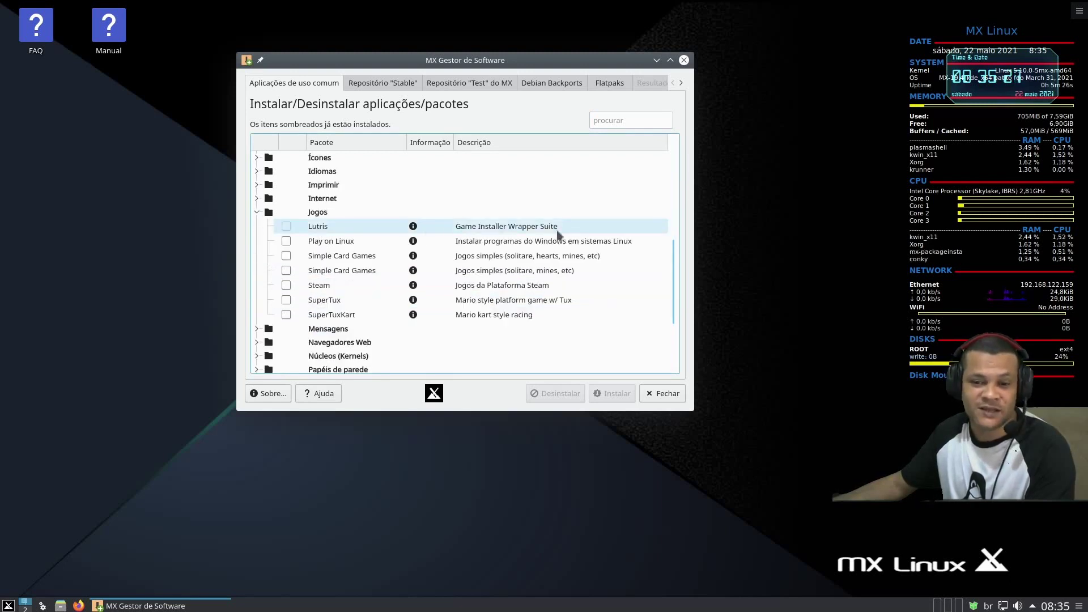
click(284, 227)
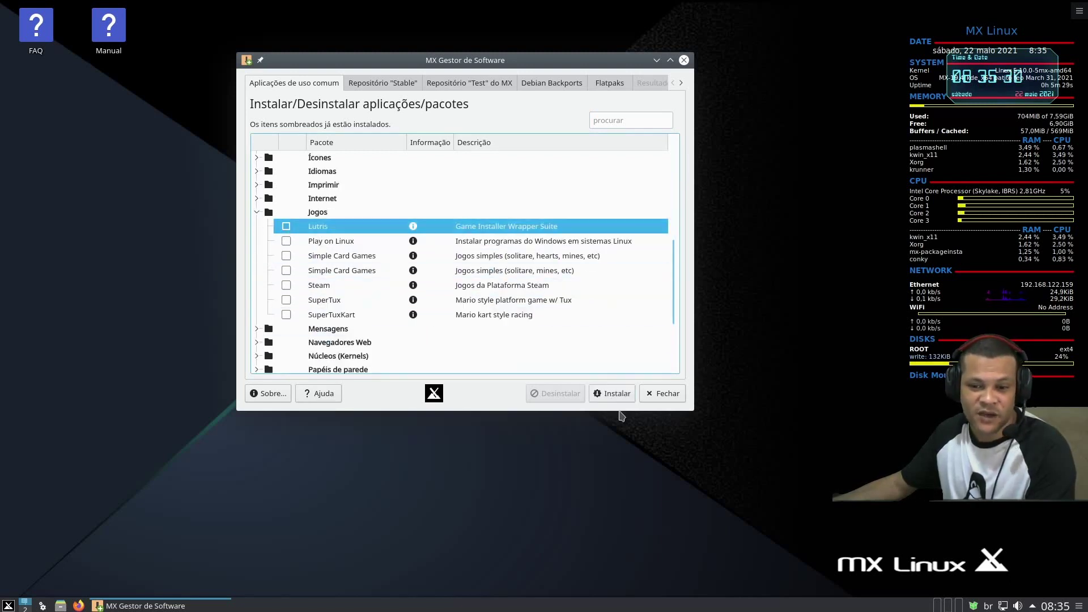
Step: Install the marked Lutris package, acknowledge its completion, and launch the newly installed Lutris
click(621, 396)
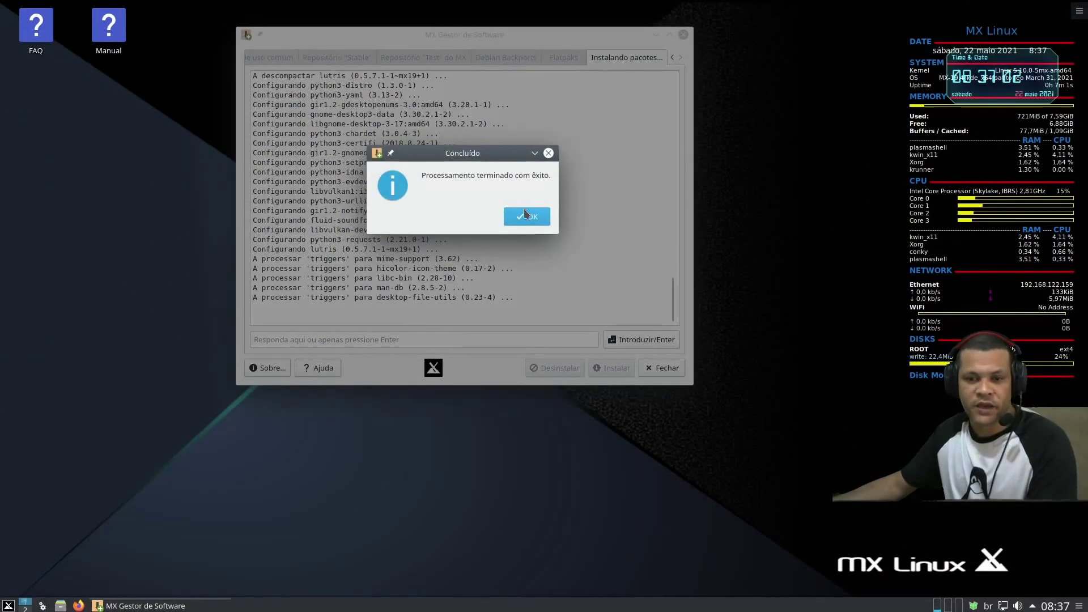
click(525, 215)
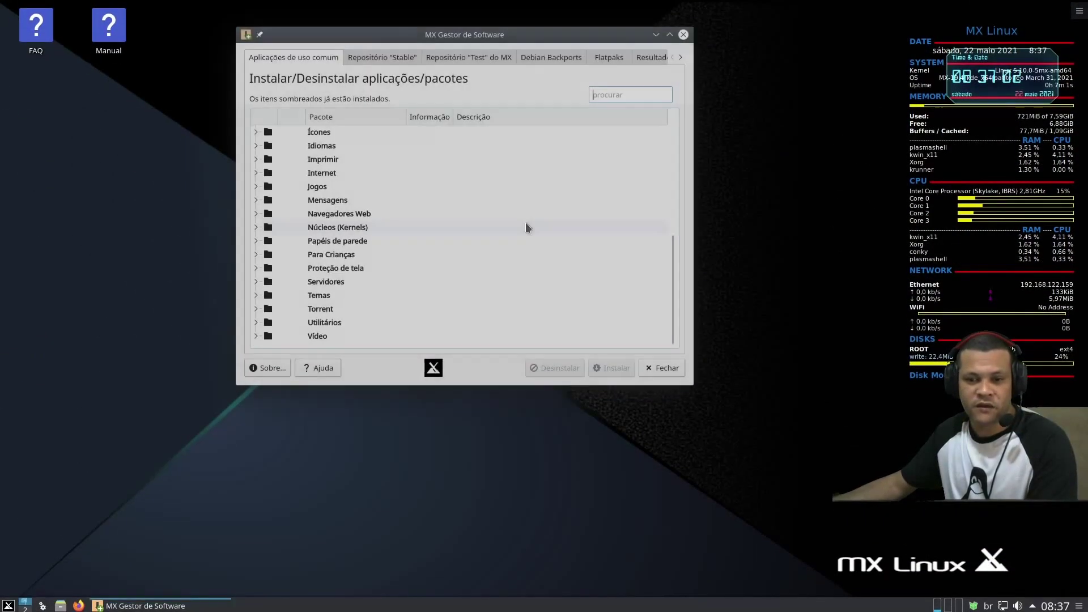
click(8, 605)
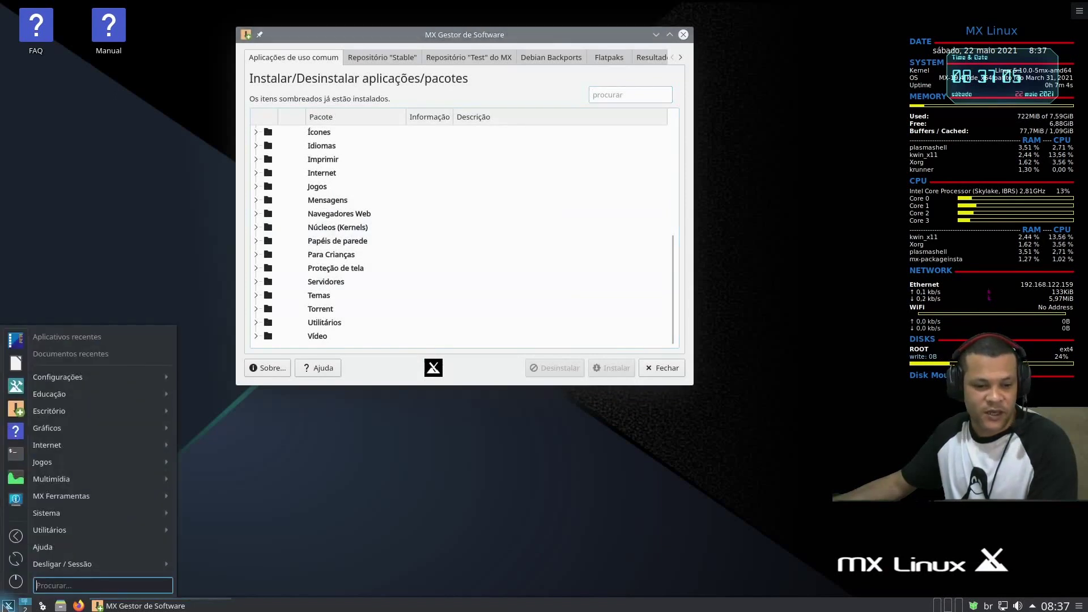
mouse_move(142, 462)
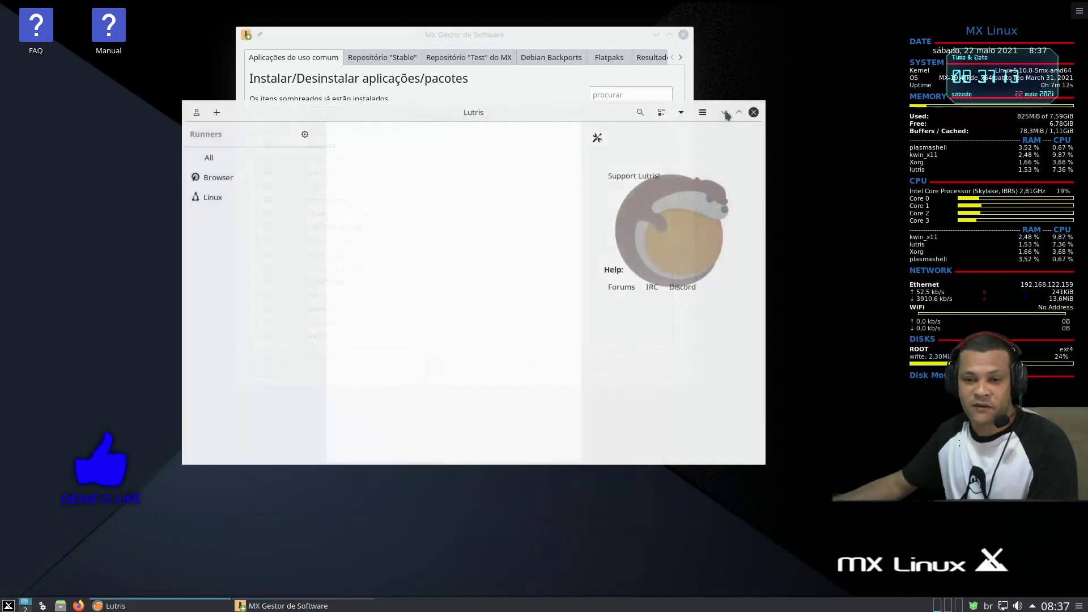
Step: View the version details in Lutris's About window, and close both the window and Lutris
click(702, 112)
click(675, 227)
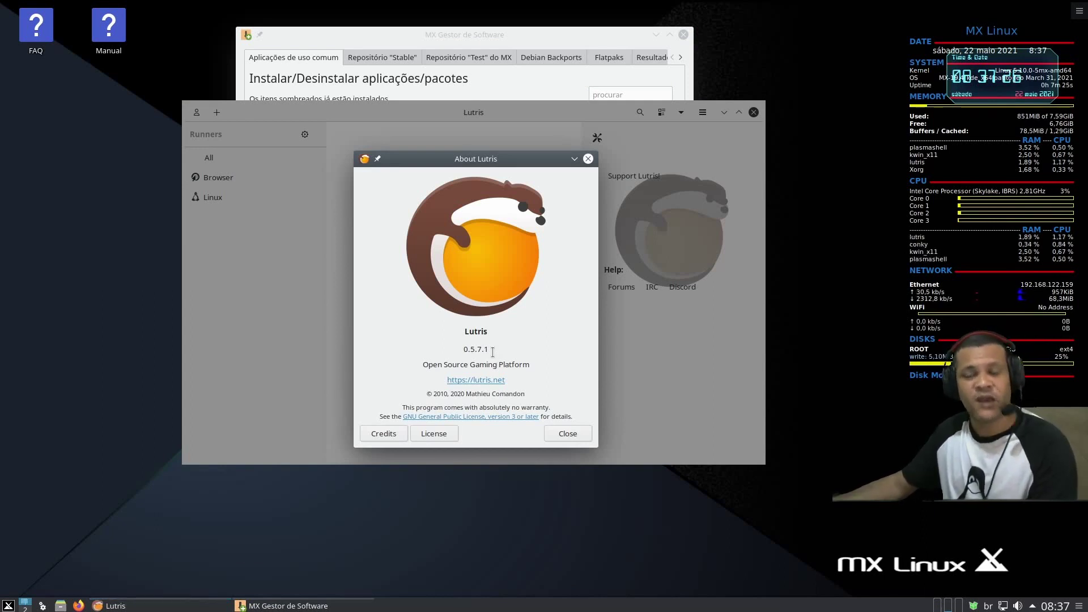
click(568, 434)
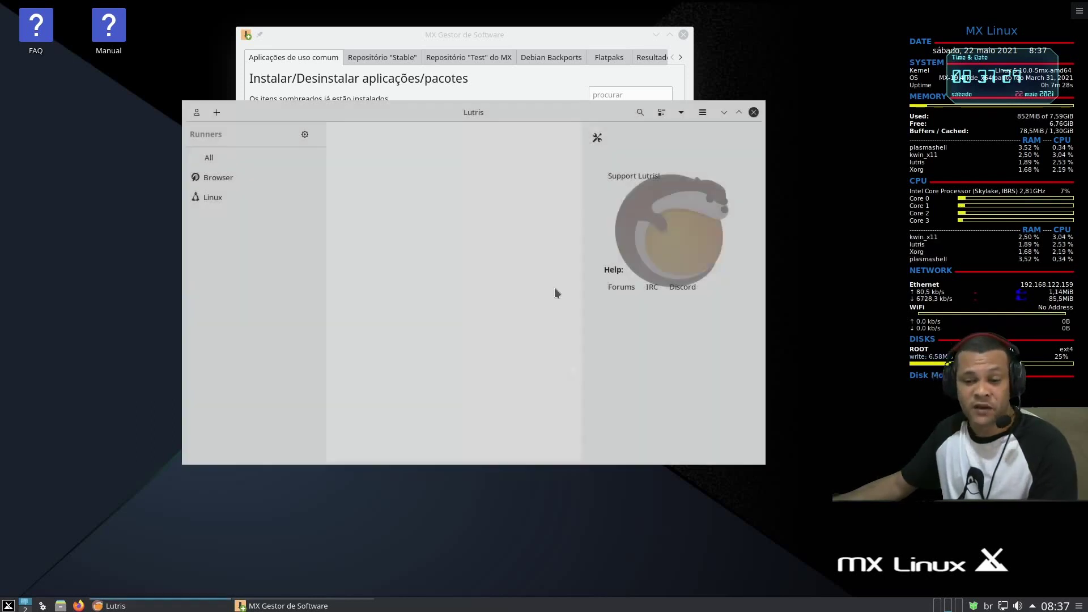
drag(491, 115, 421, 75)
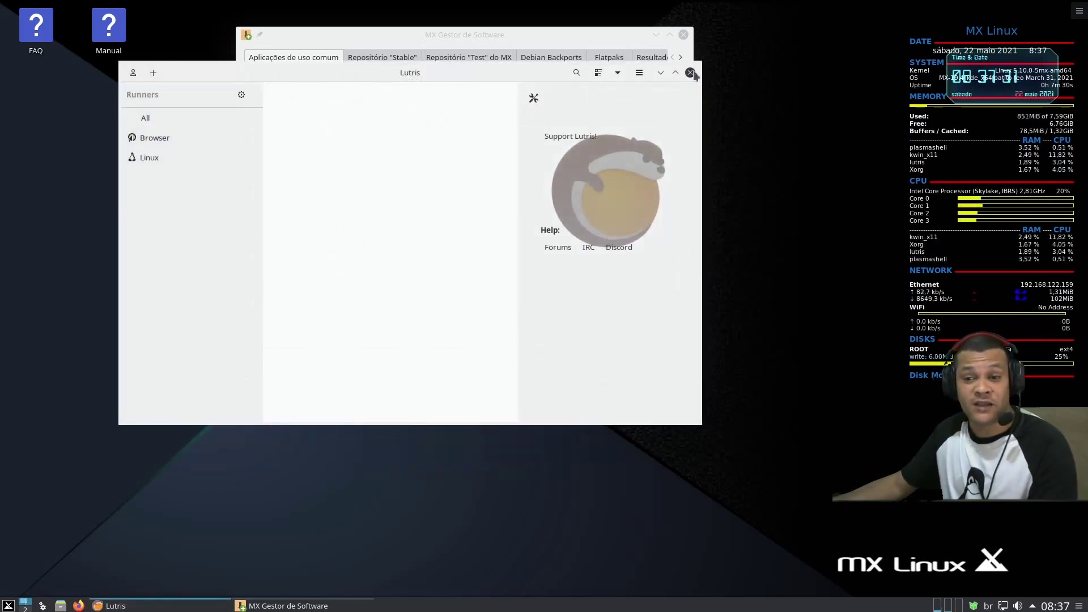
click(690, 80)
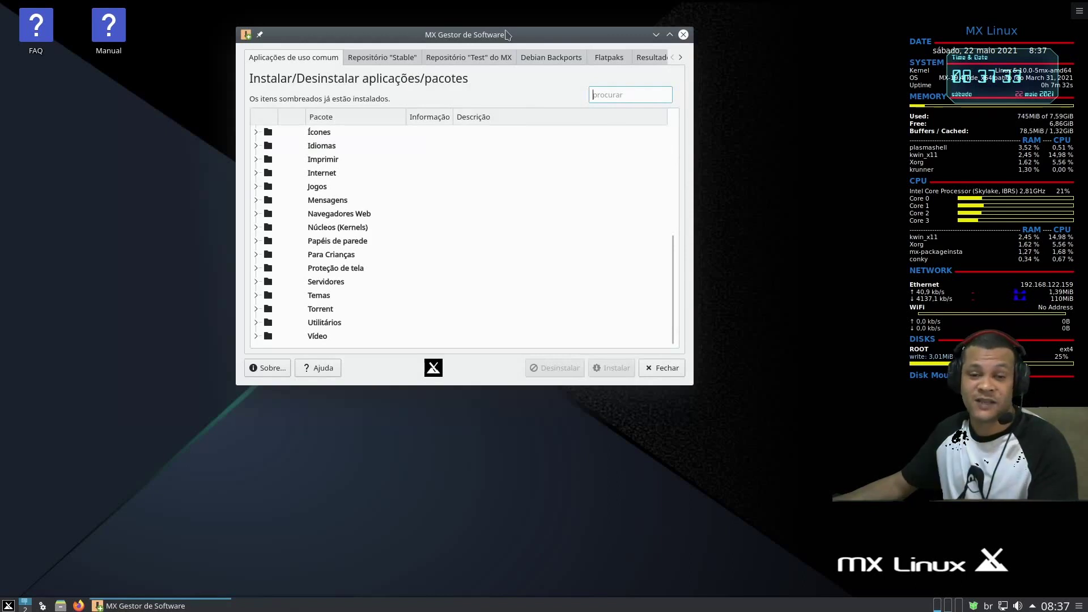
Step: Browse the Torrent and Temas categories of common applications, and view the package information for Wine
click(255, 309)
click(256, 295)
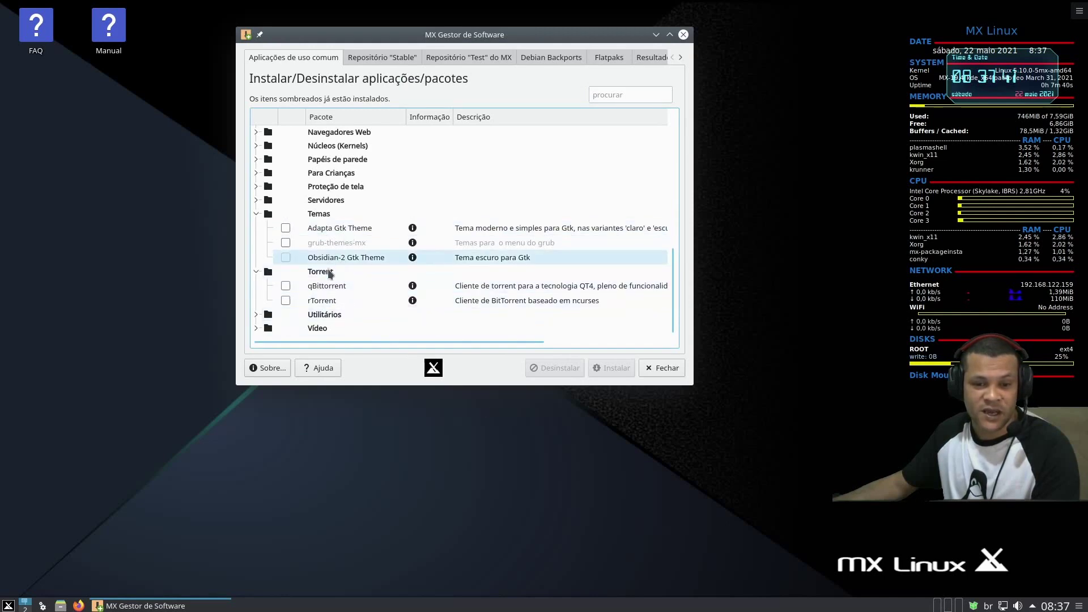
scroll(340, 295, up, 5)
click(360, 318)
double_click(360, 318)
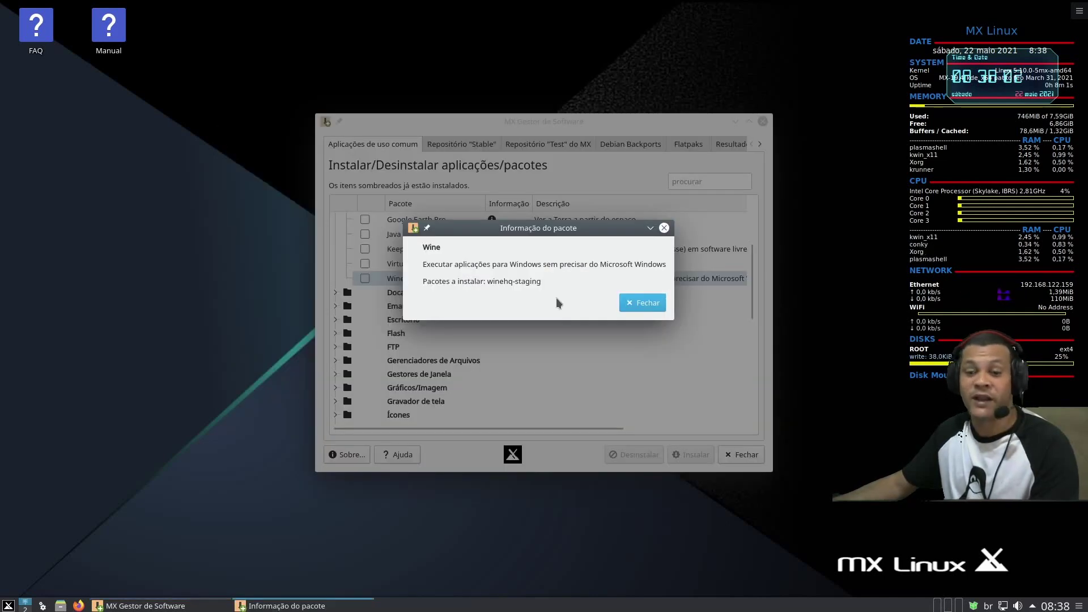
click(643, 303)
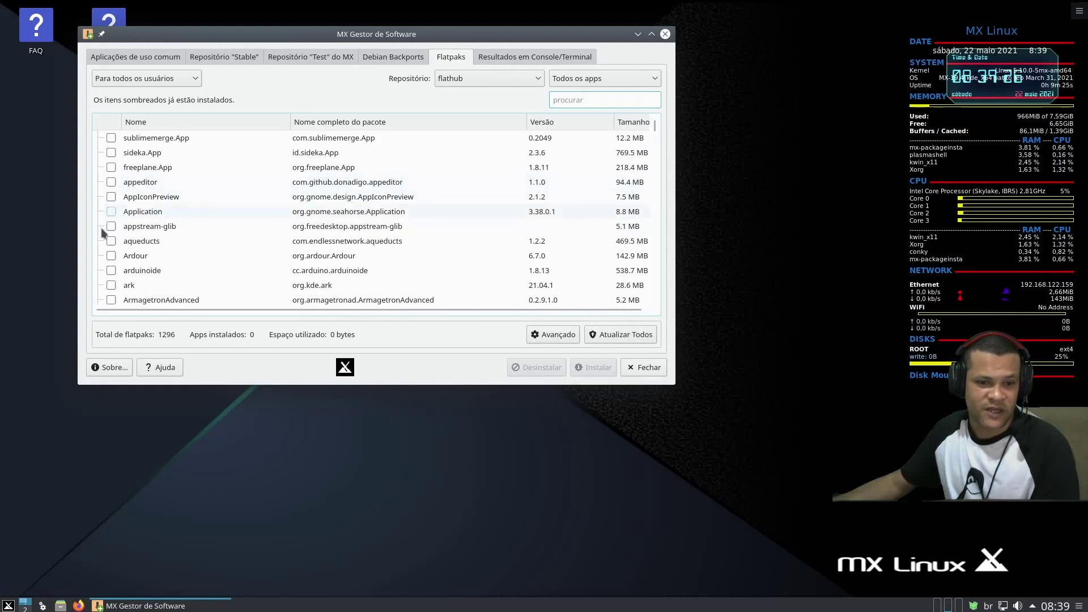
Step: Browse the flathub Flatpaks and the console results in MX Gestor de Software, and close the package manager
scroll(104, 232, down, 3)
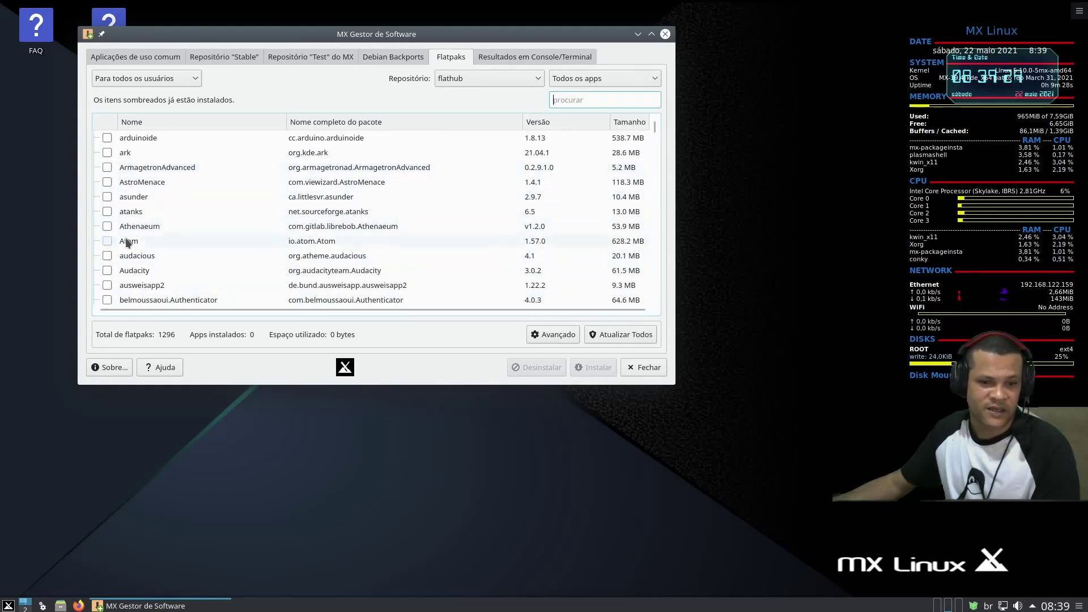
scroll(188, 264, down, 4)
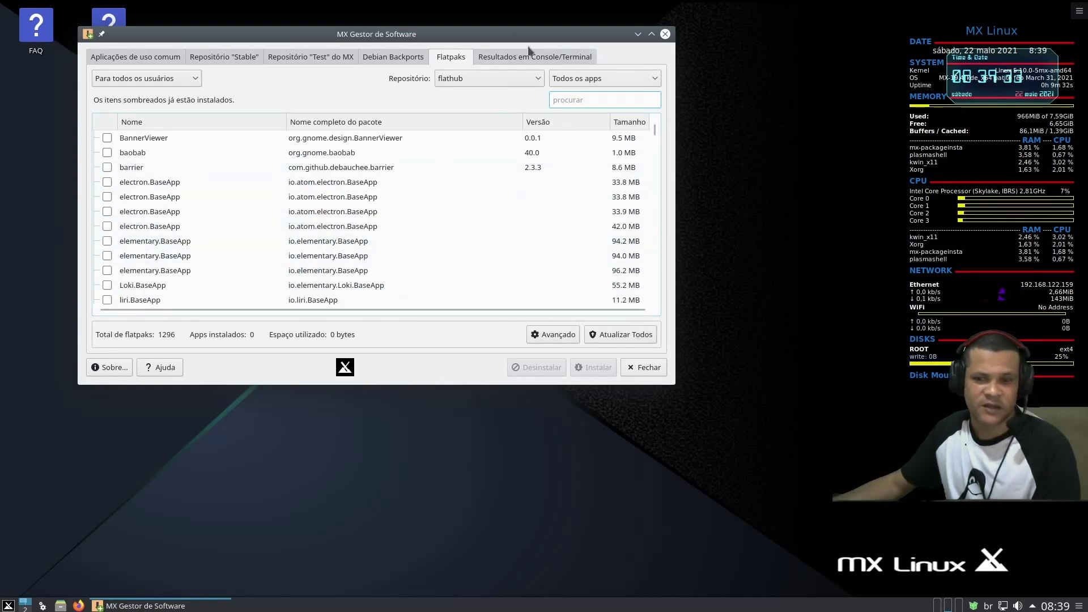
click(554, 57)
click(643, 368)
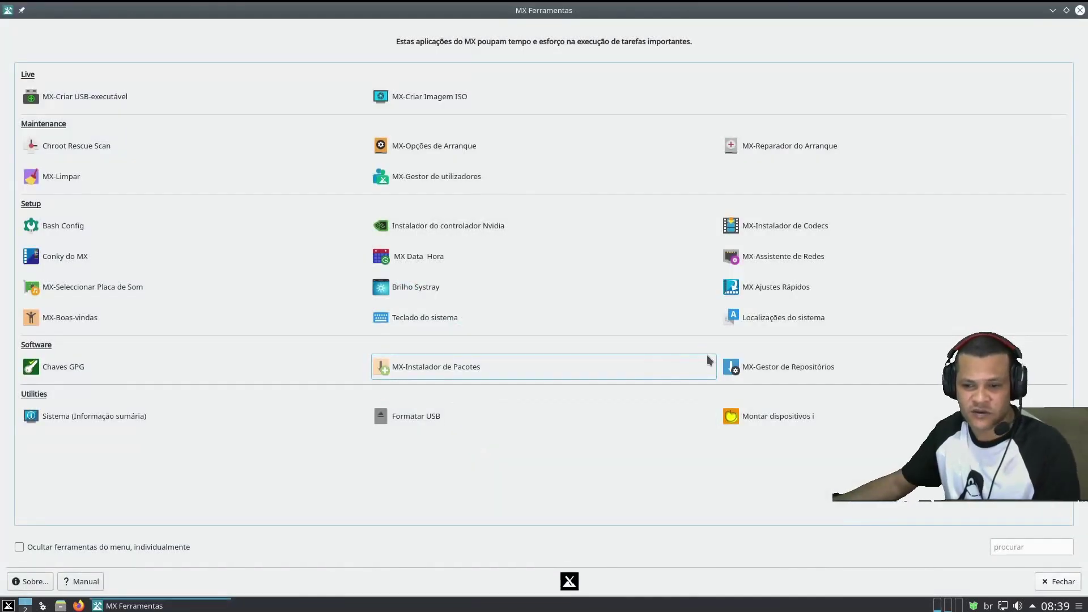
Step: Review the MX mirrors, Debian repositories and individual APT sources in MX-Gestor de Repositórios, and close it without changes
click(813, 370)
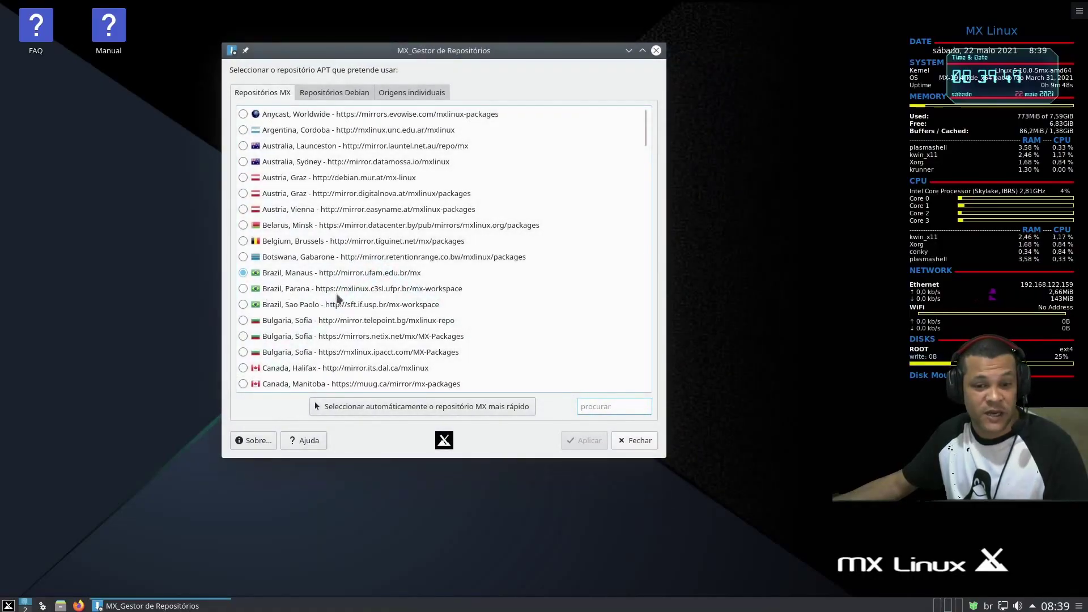
click(319, 93)
click(412, 92)
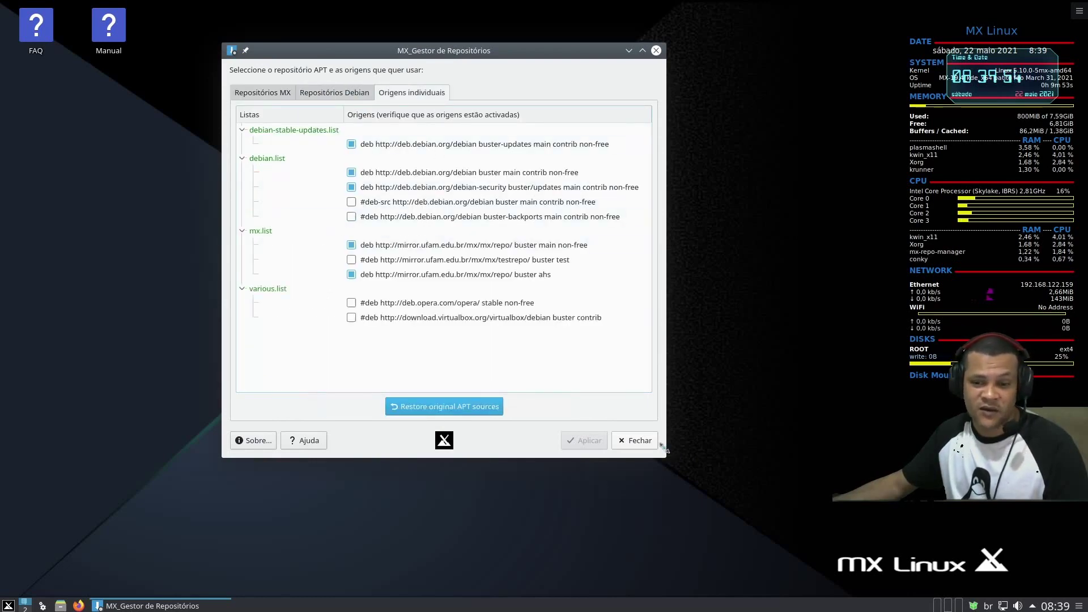
click(635, 441)
Step: Read through the Sistema (Informação sumária) report, and close both the report and MX Ferramentas
click(90, 416)
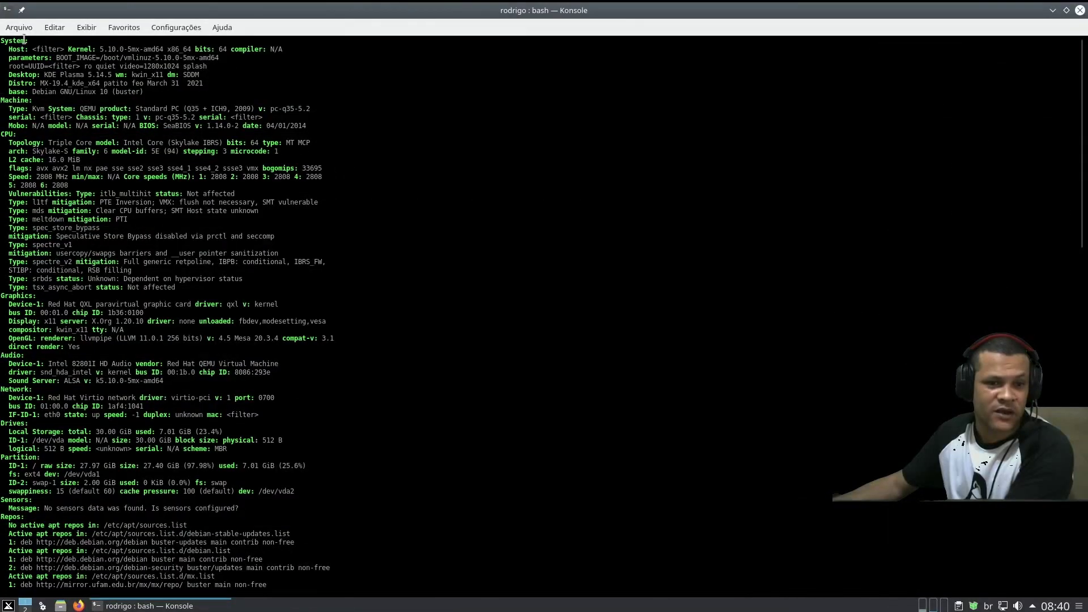
scroll(277, 461, down, 10)
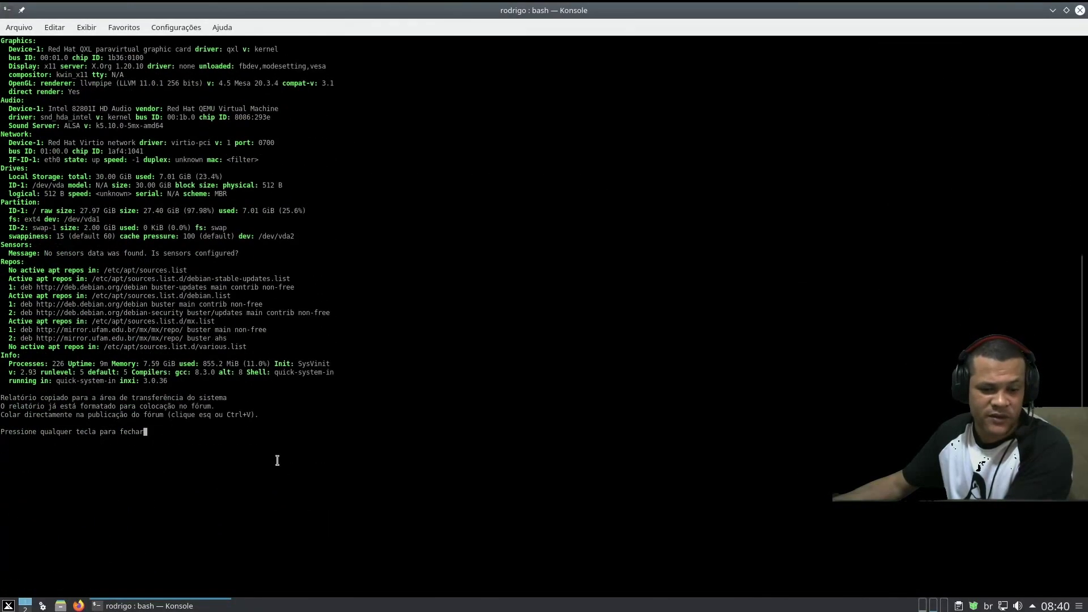
key(Return)
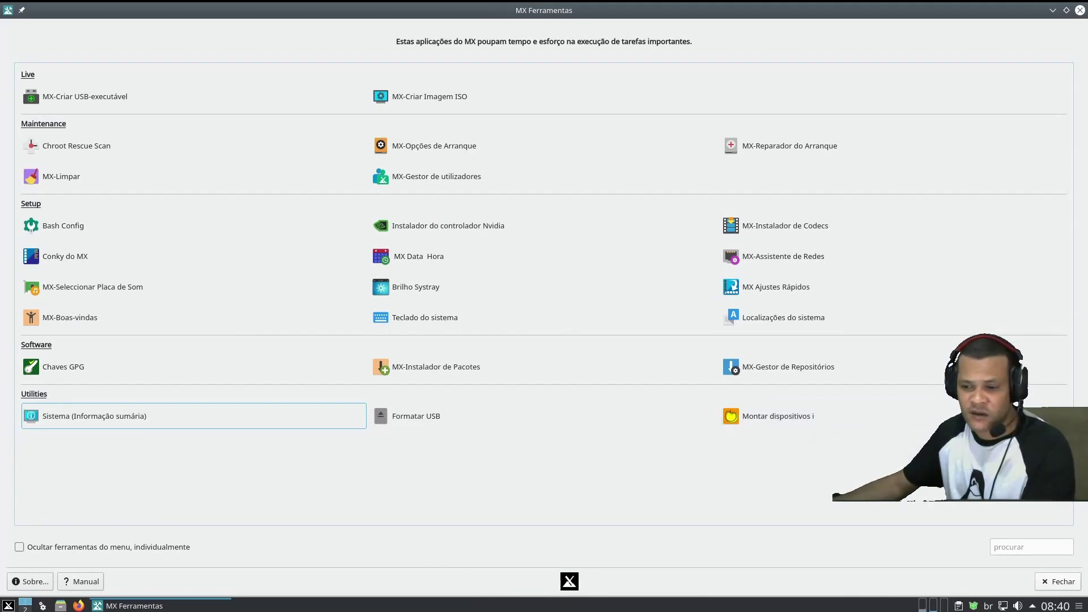
click(1055, 582)
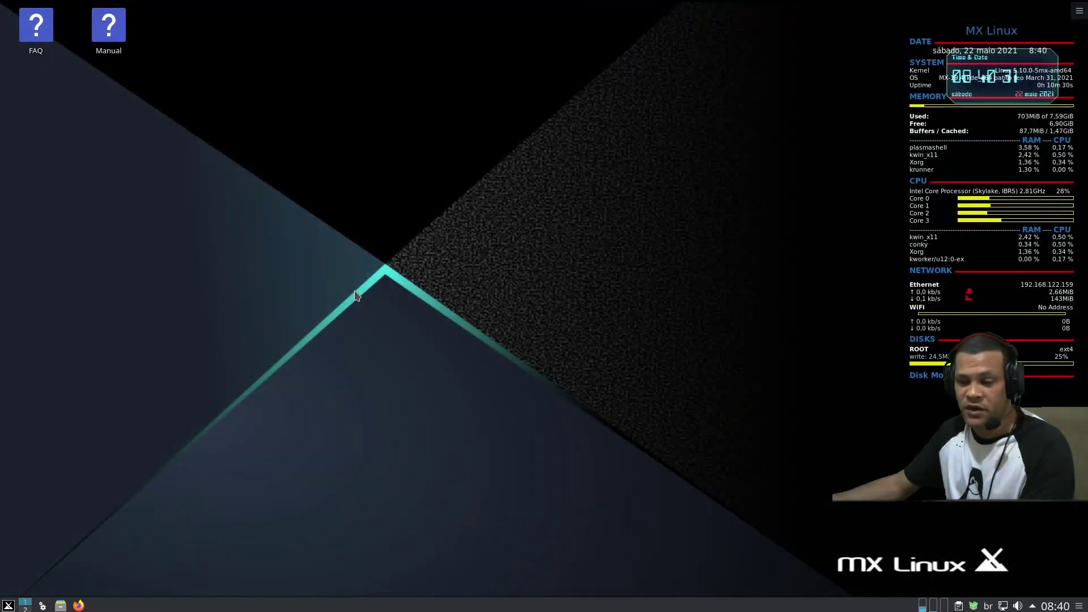
Step: Open Configurações do Sistema from the Configurações category, look through its list of settings, and close it
click(8, 606)
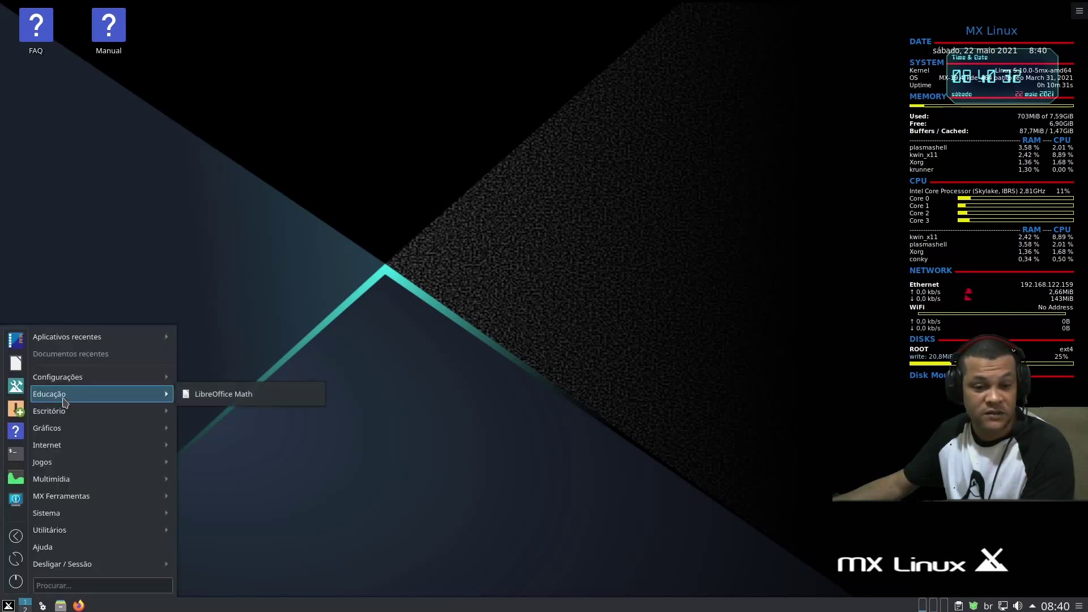
mouse_move(85, 377)
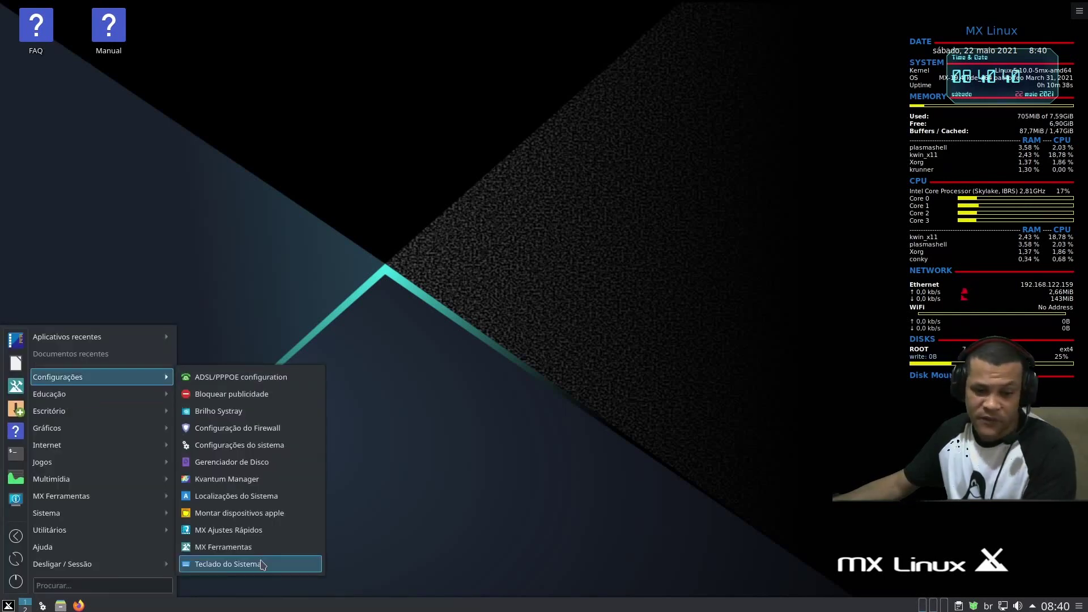
click(253, 444)
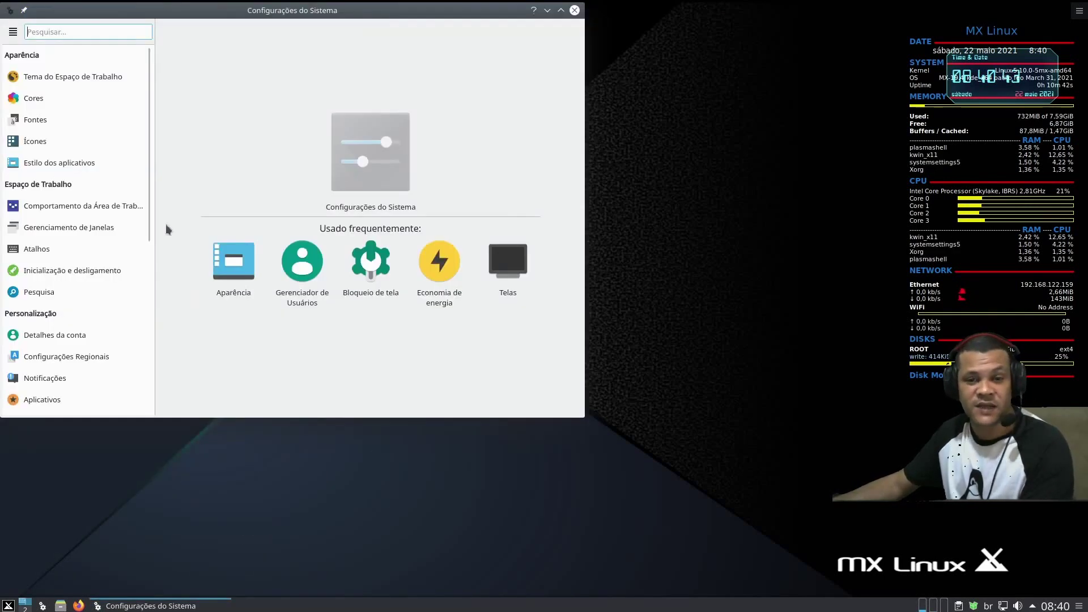
scroll(32, 470, down, 1)
scroll(31, 472, down, 1)
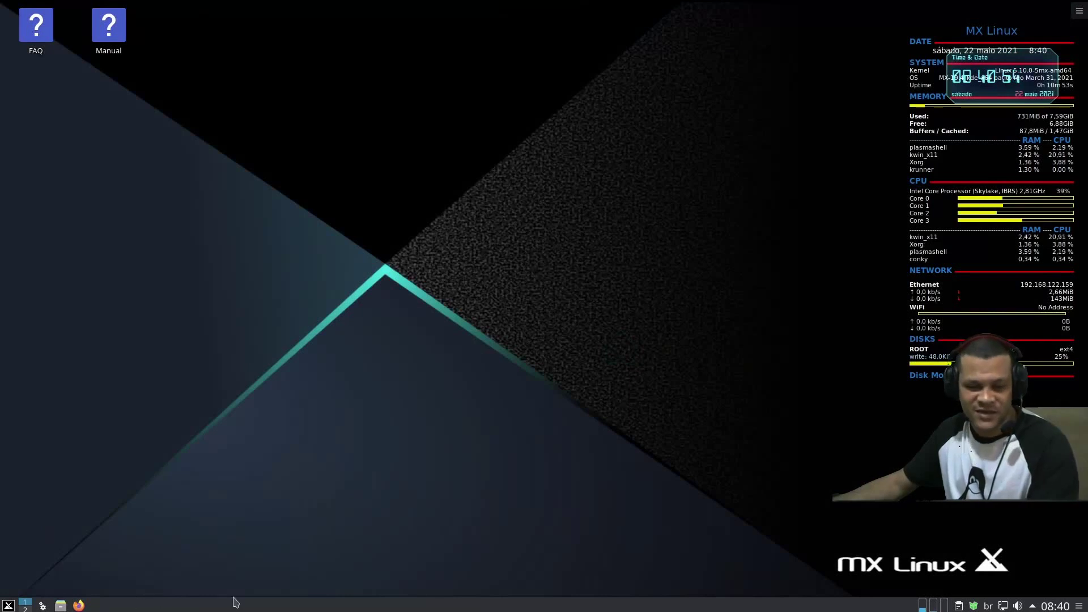
Step: Look through the applications in the launcher's categories, including MX Ferramentas, Escritório and Educação
key(super)
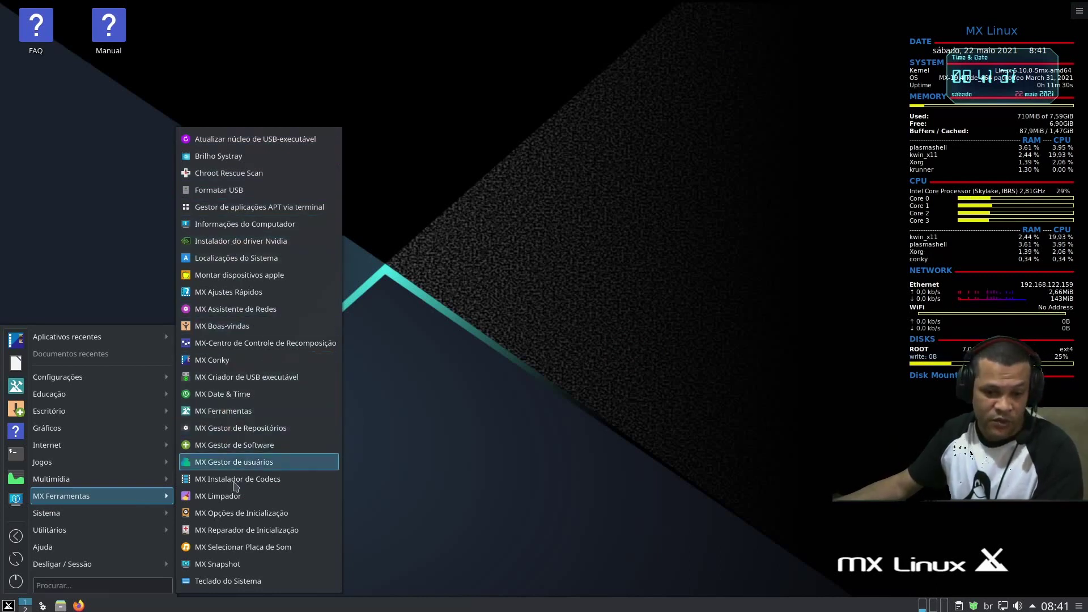
mouse_move(48, 418)
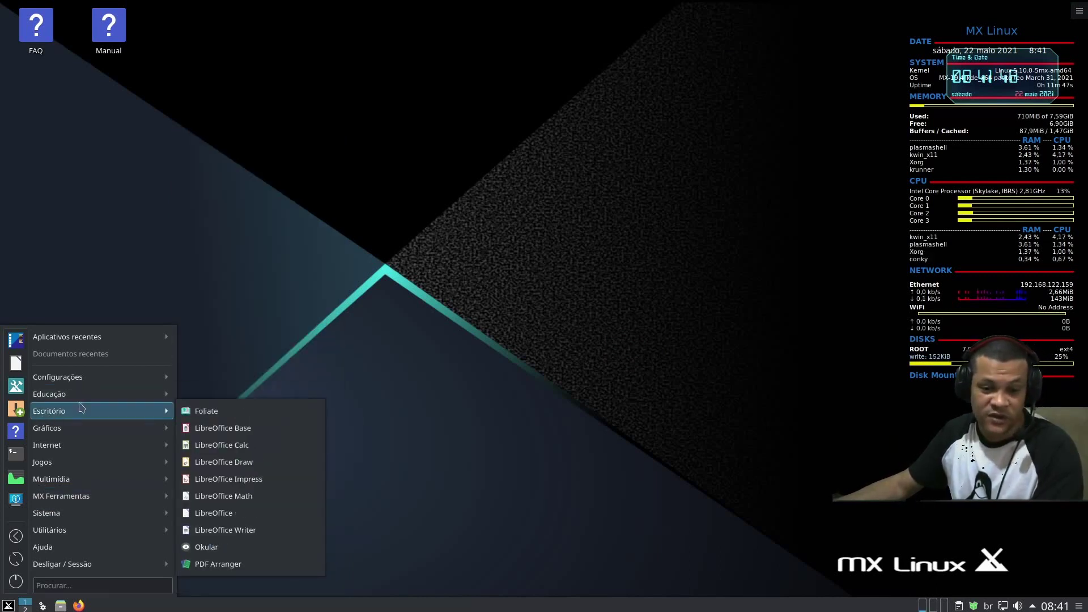
mouse_move(89, 397)
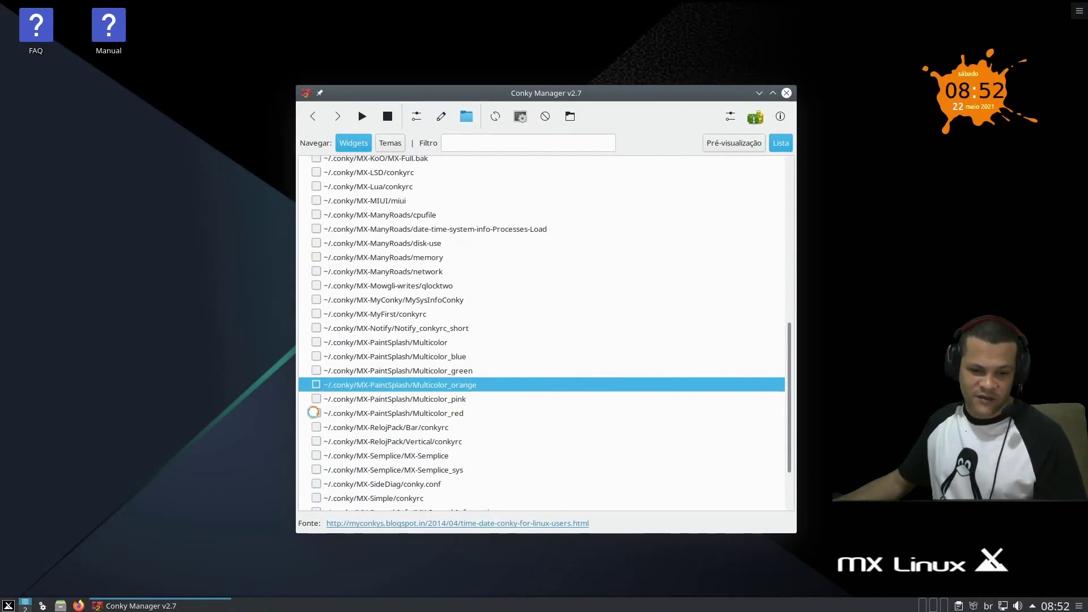
Step: Try the MX-PaintSplash/Multicolor_red widget in Conky Manager, and enable the MX-Semplice/MX-Semplice_sys and MX-Simple/conkyrc widgets
click(315, 413)
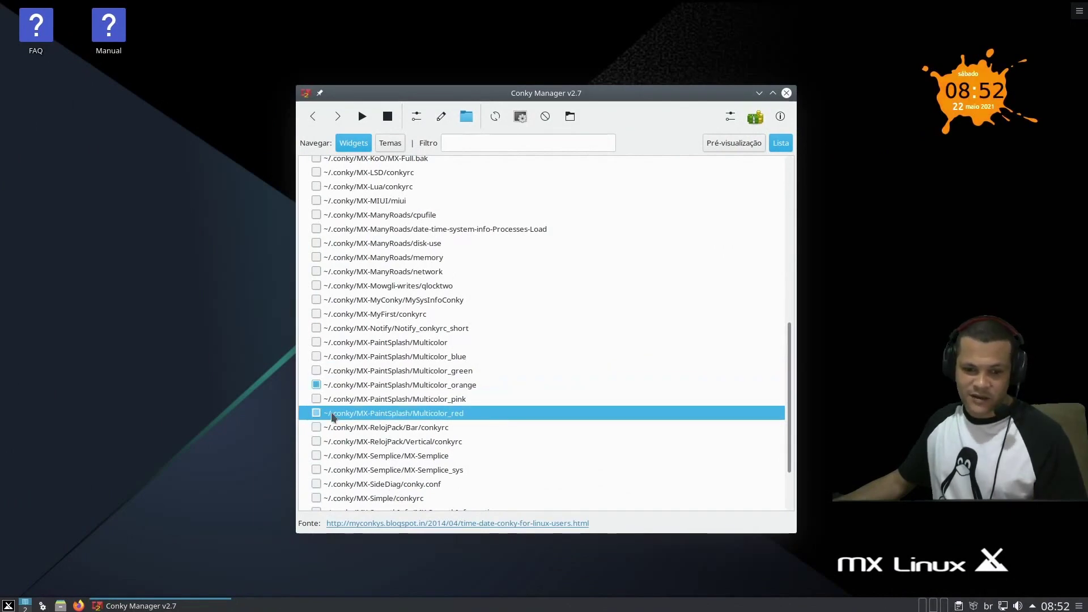
click(317, 470)
drag(684, 126, 528, 111)
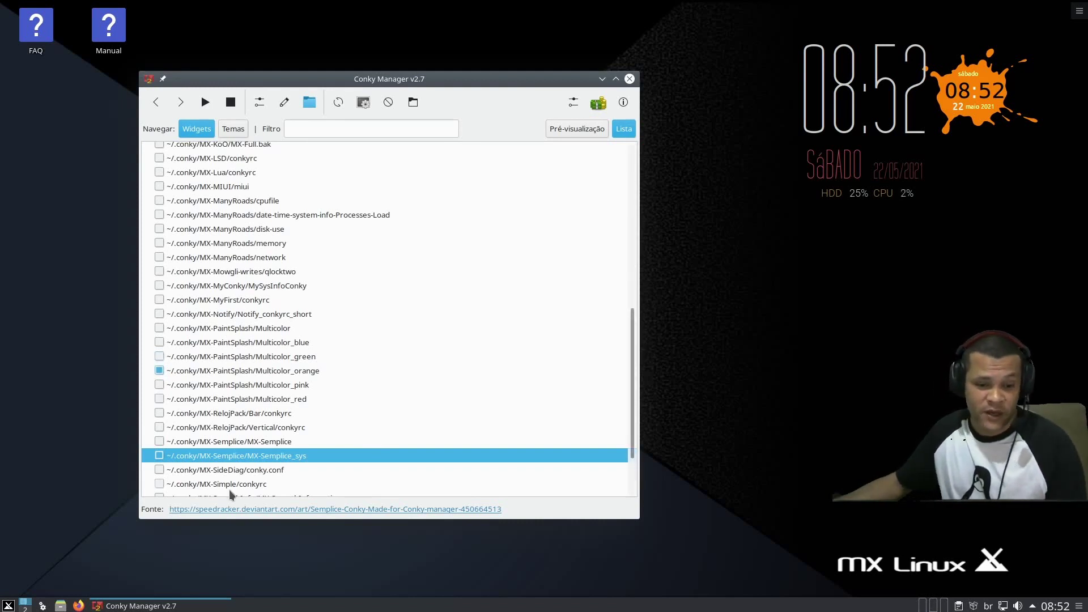
click(158, 485)
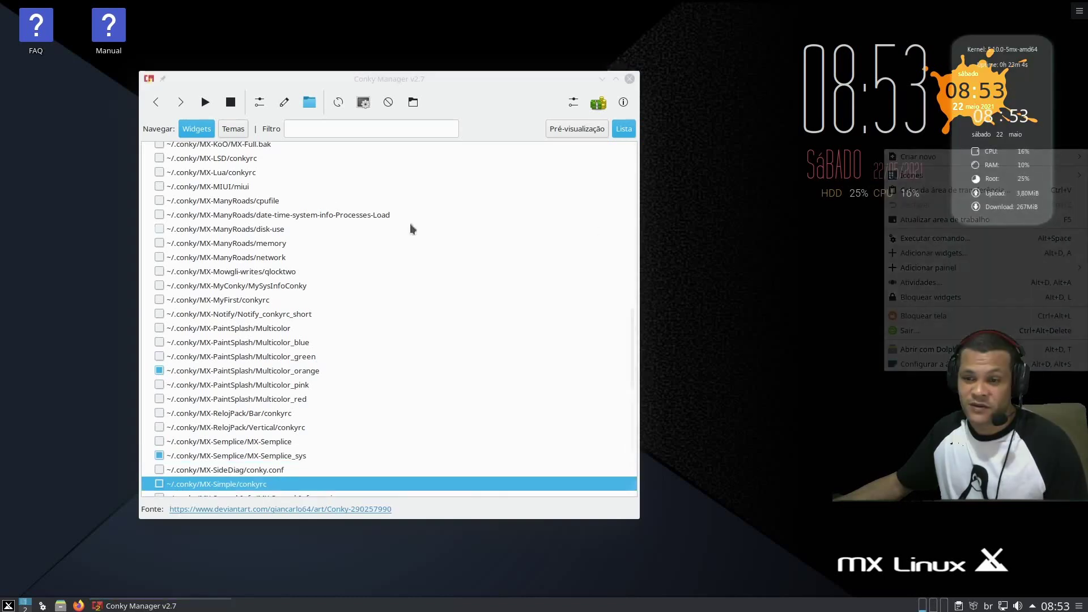
Step: Open the MX-Simple/conkyrc configuration for editing, set gap_y to 100, and save the file
click(284, 102)
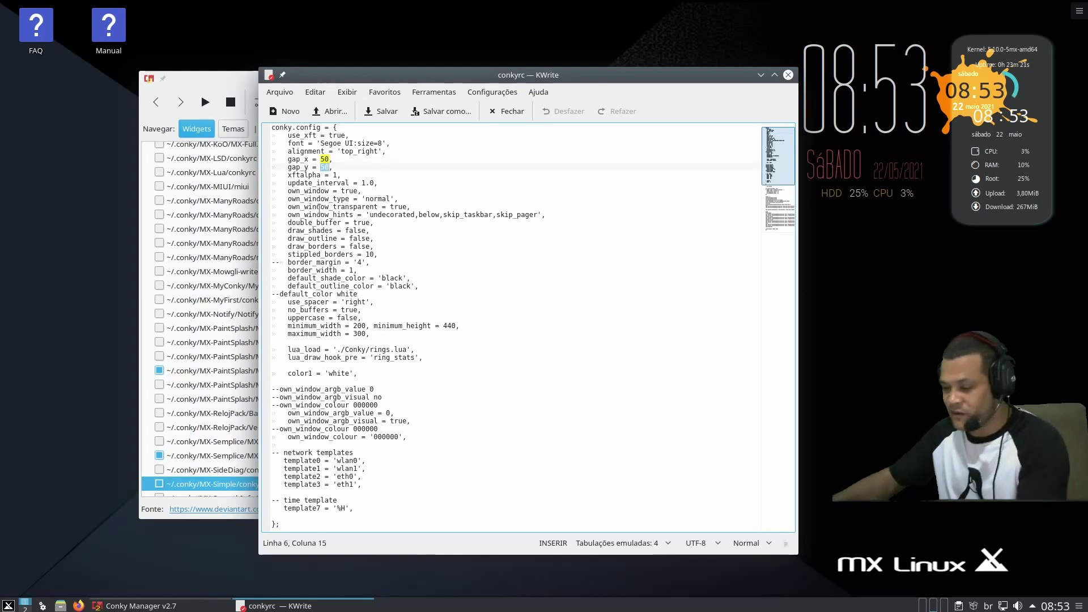
key(Delete)
key(Delete)
key(Delete)
text(100)
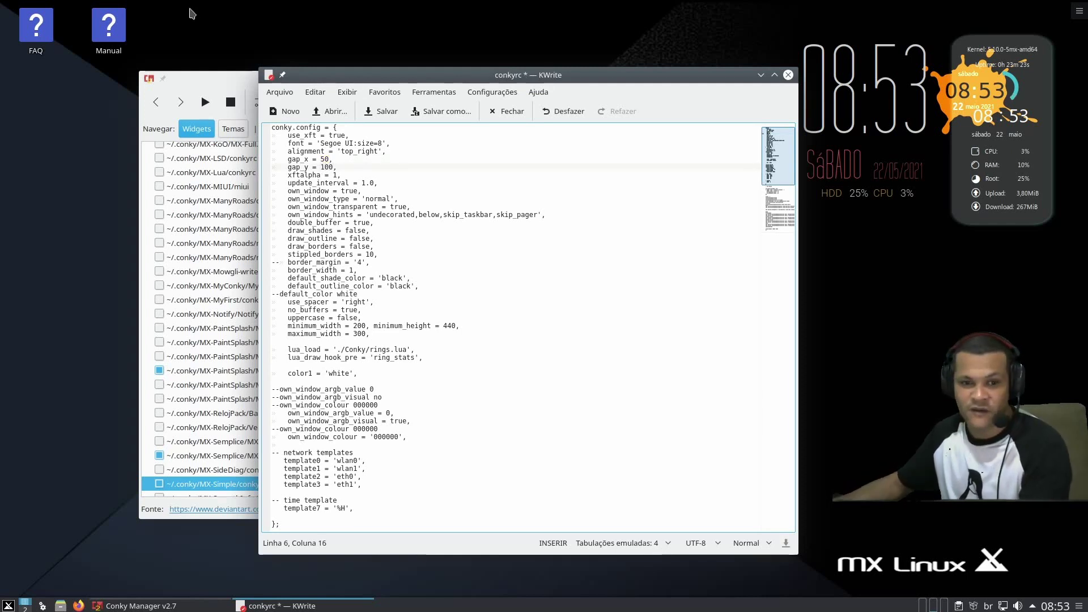
click(382, 112)
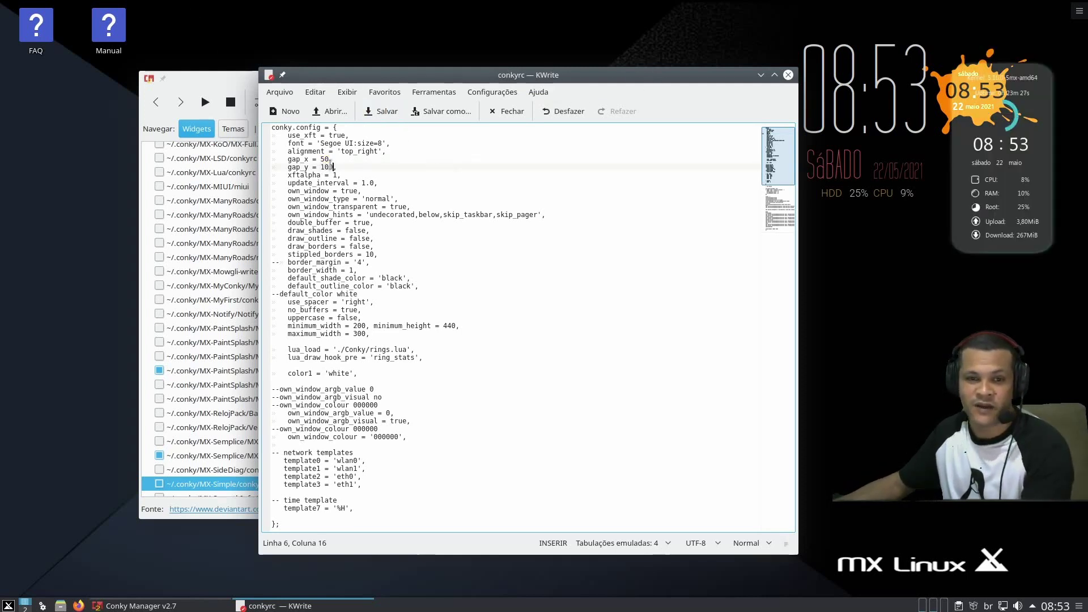
Step: Set gap_y to 300 in the MX-Simple/conkyrc configuration, save the file, and close the editor
key(BackSpace)
key(BackSpace)
key(BackSpace)
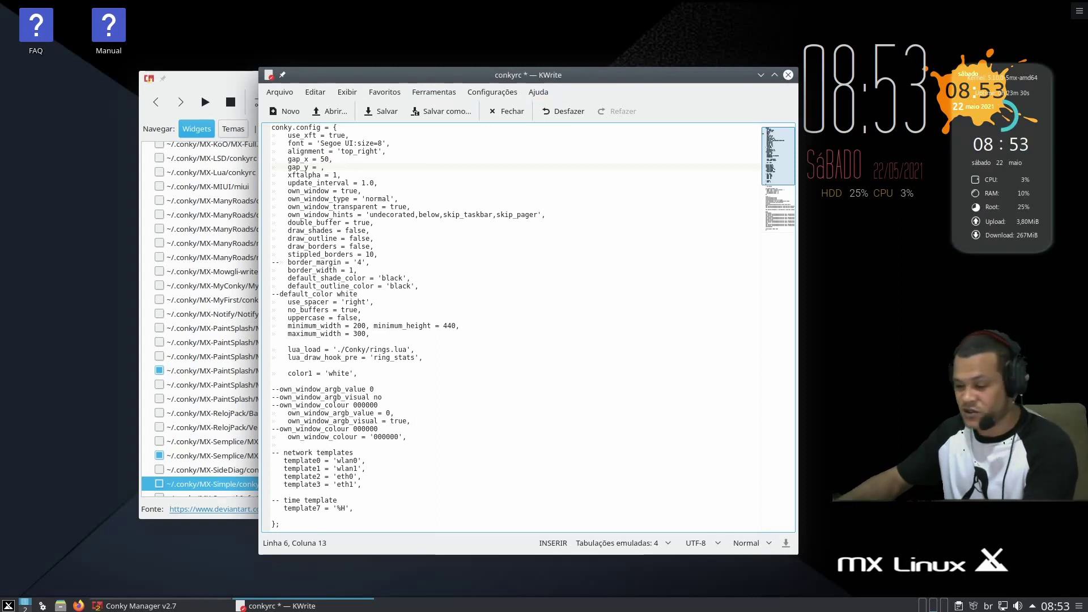
text(300)
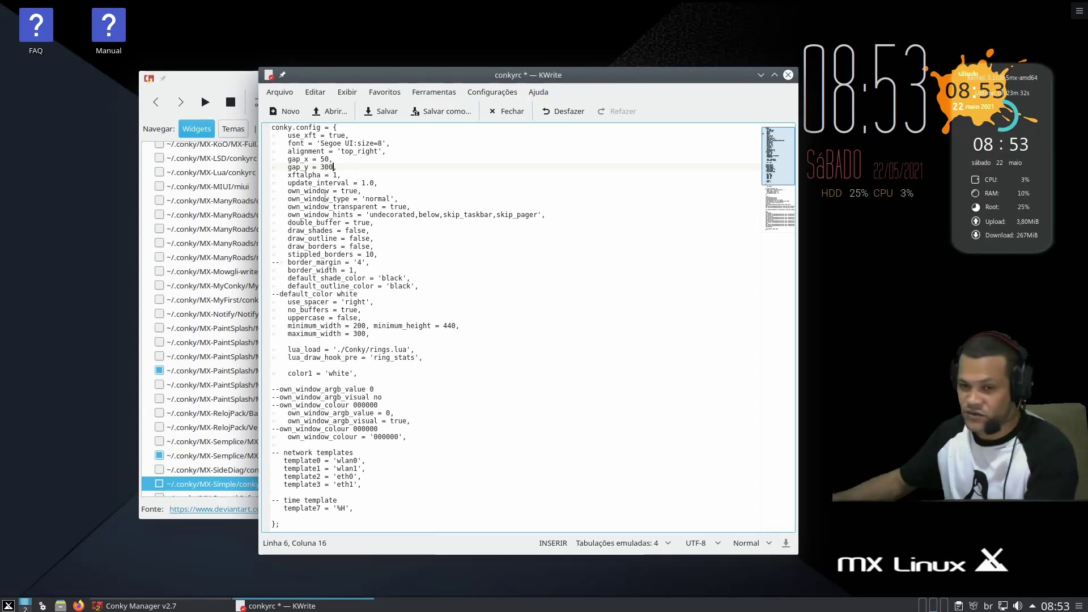
key(ctrl+s)
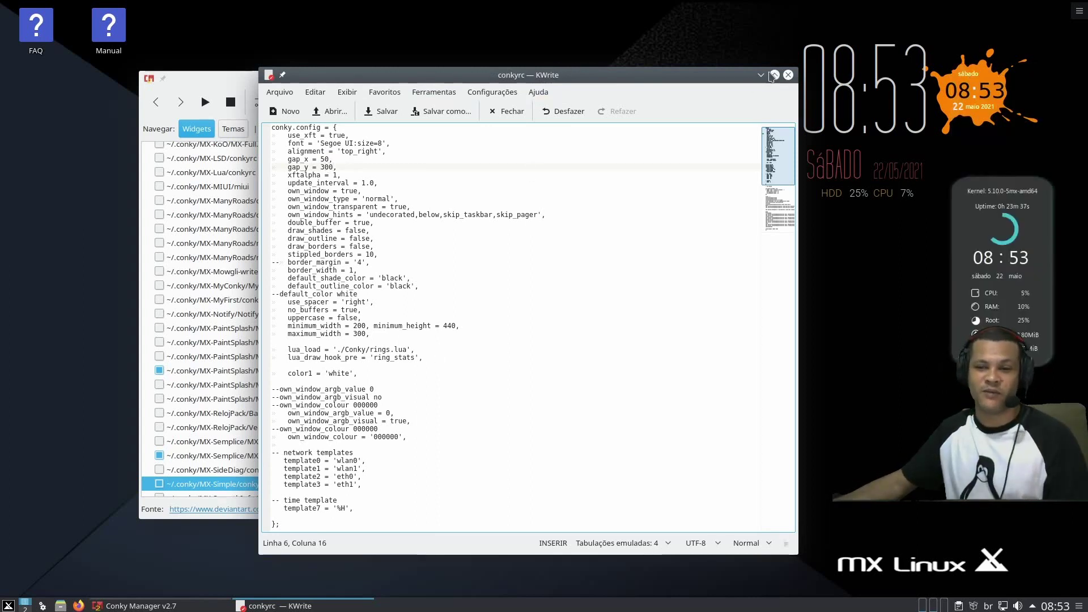
click(788, 74)
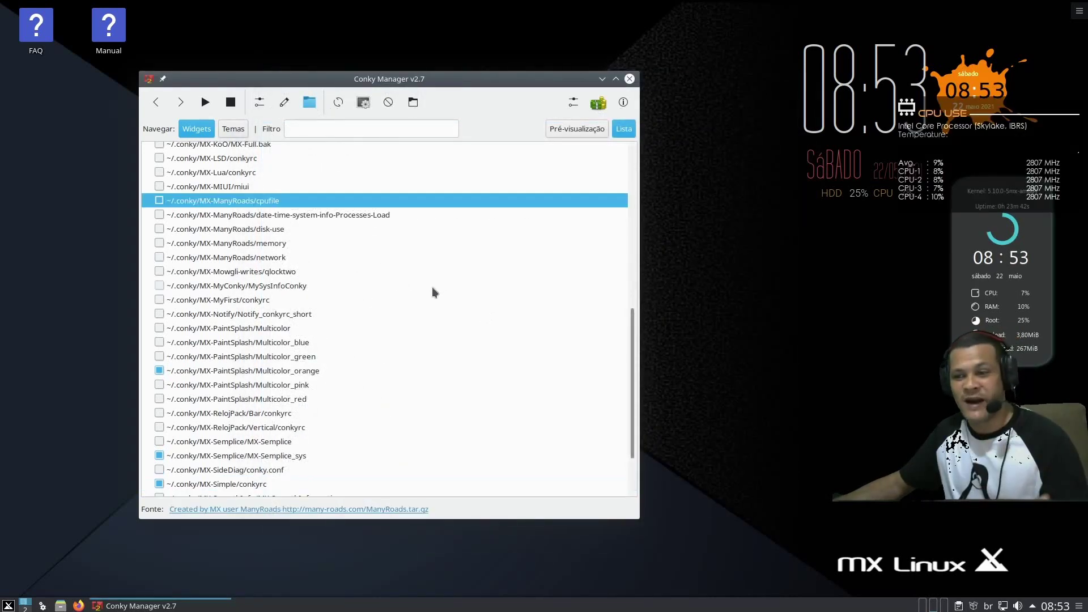
Step: Open the MX-Notify/Notify_conkyrc_short configuration for editing, set gap_y to 600, and save the file
click(284, 102)
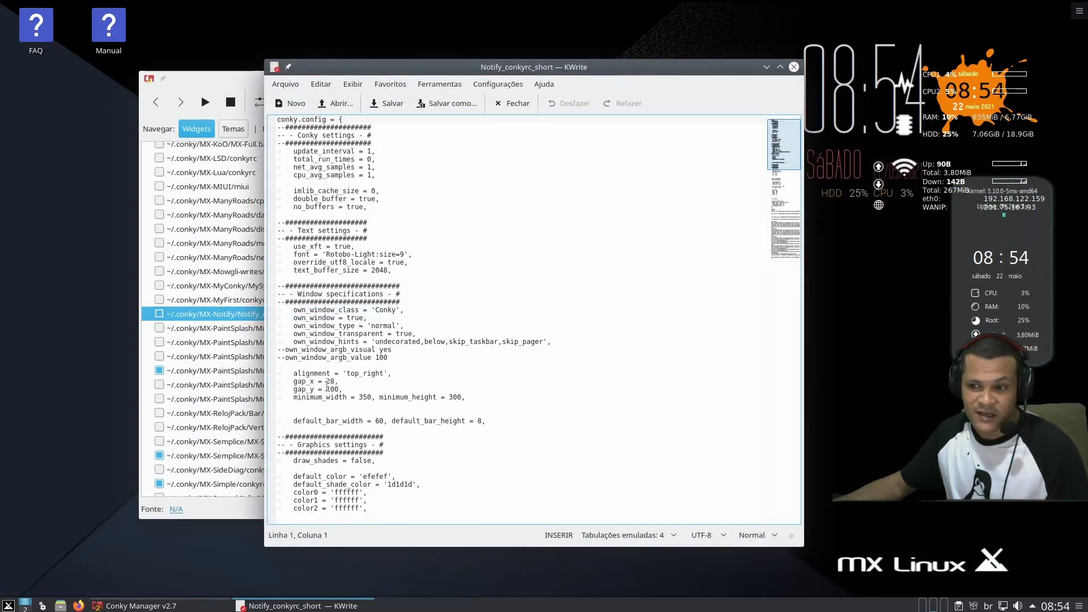
drag(327, 390, 331, 390)
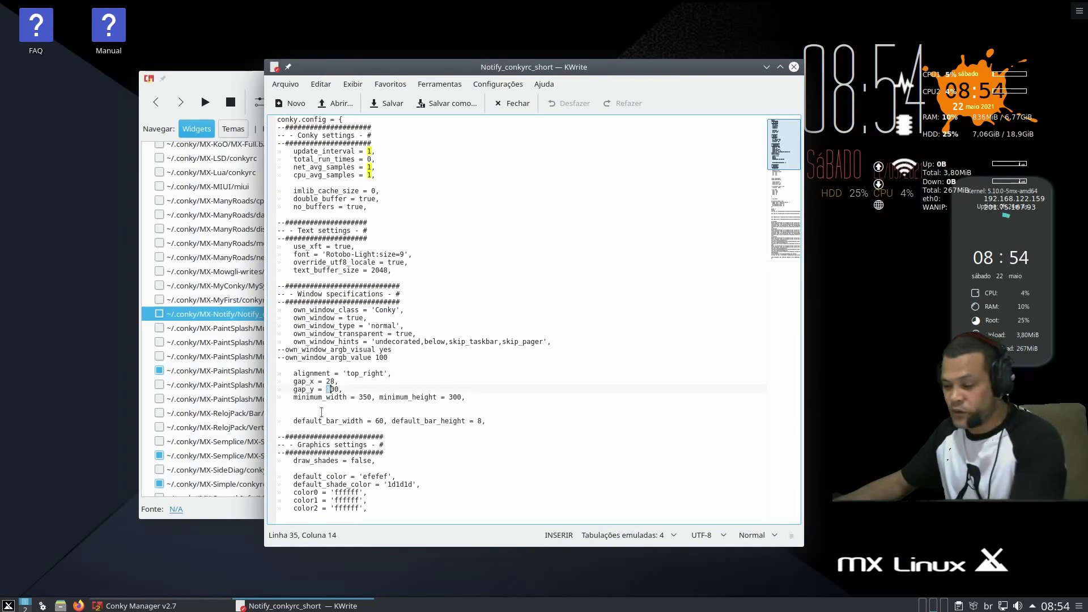
text(6)
key(ctrl+s)
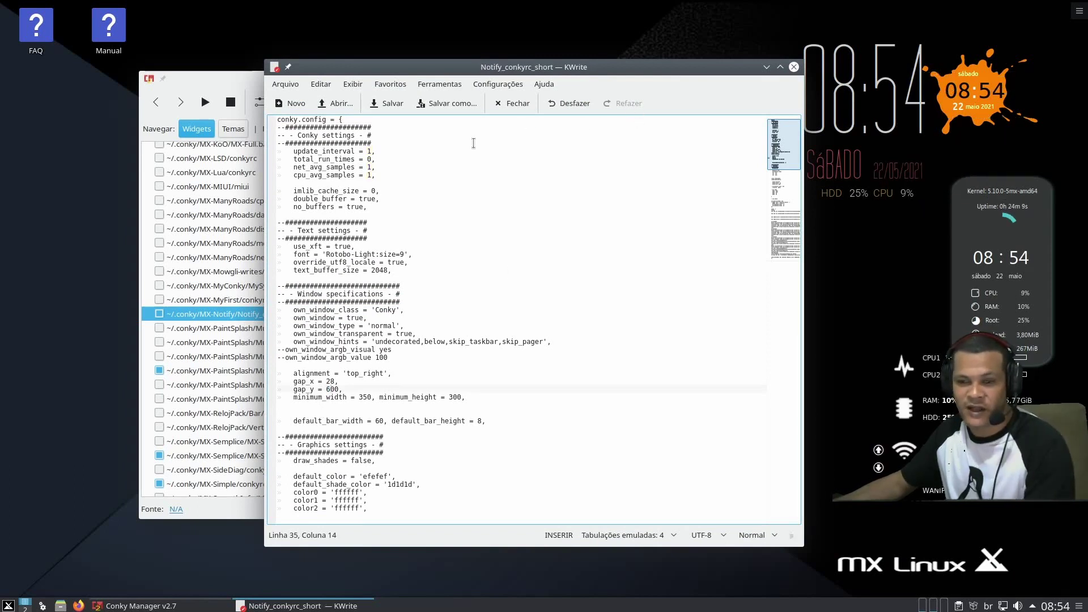
Step: Change gap_y to 680 in the Notify_conkyrc_short configuration, save the file, and close the editor
key(BackSpace)
text(8)
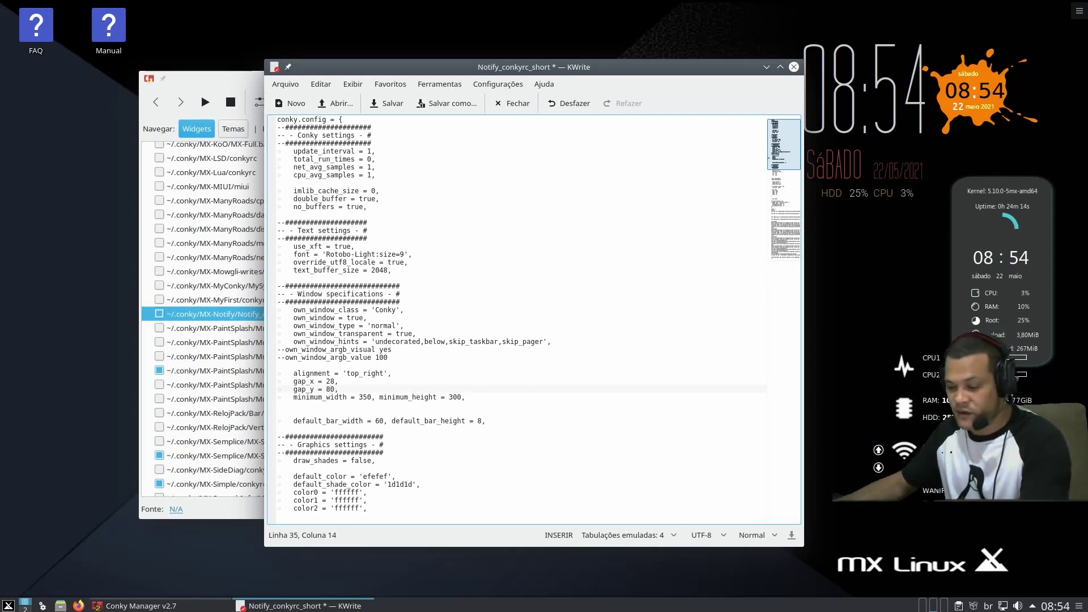
key(ctrl+s)
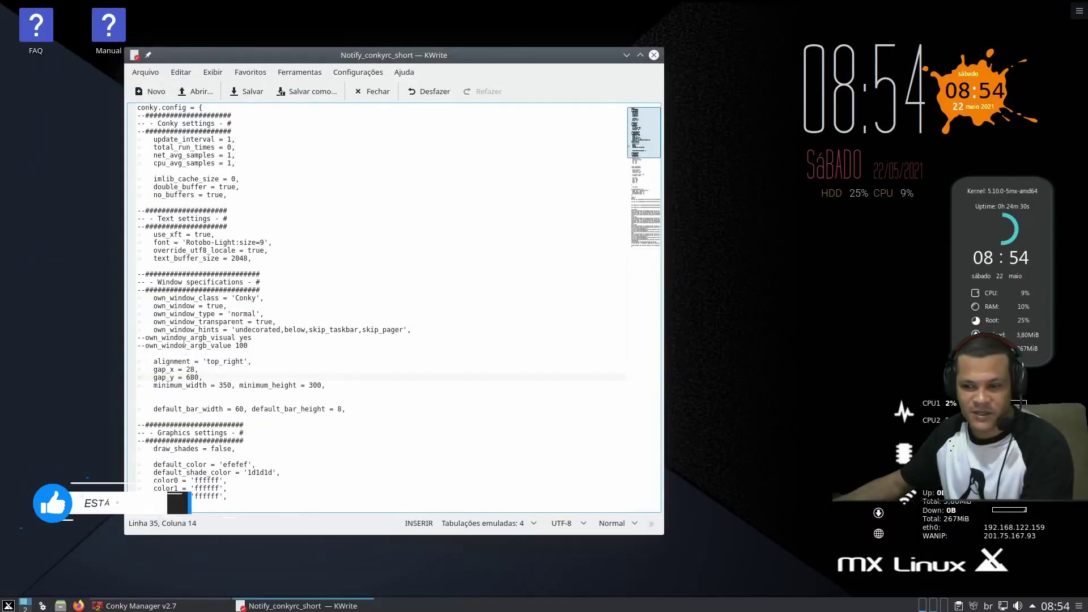
click(654, 55)
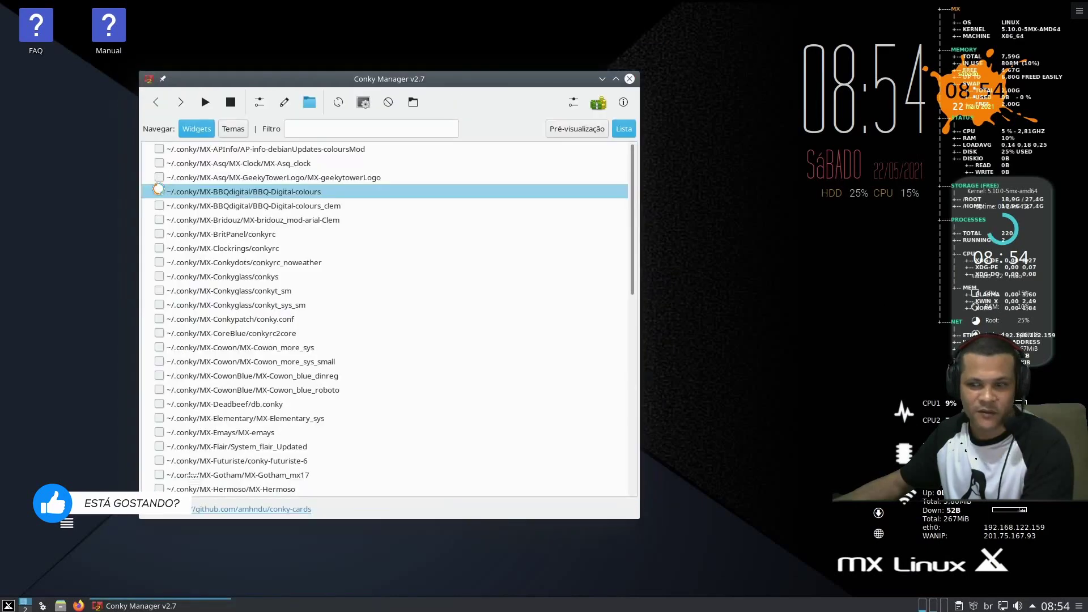
Step: Enable the MX-BBQdigital/BBQ-Digital-colours widget, set gap_x to 1920 in its configuration, and save the file
double_click(159, 189)
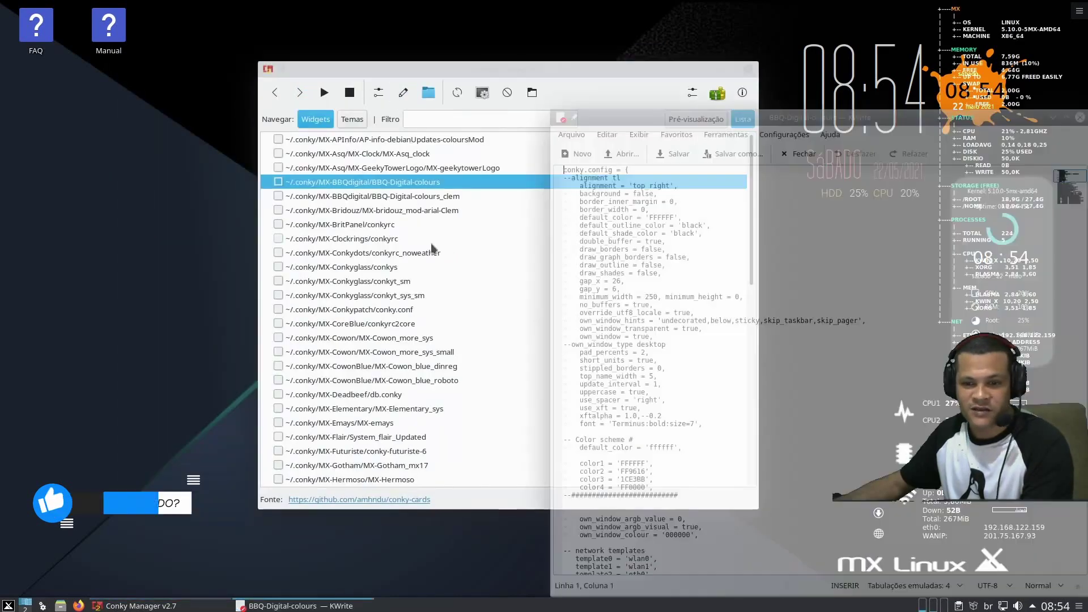
drag(728, 121, 493, 42)
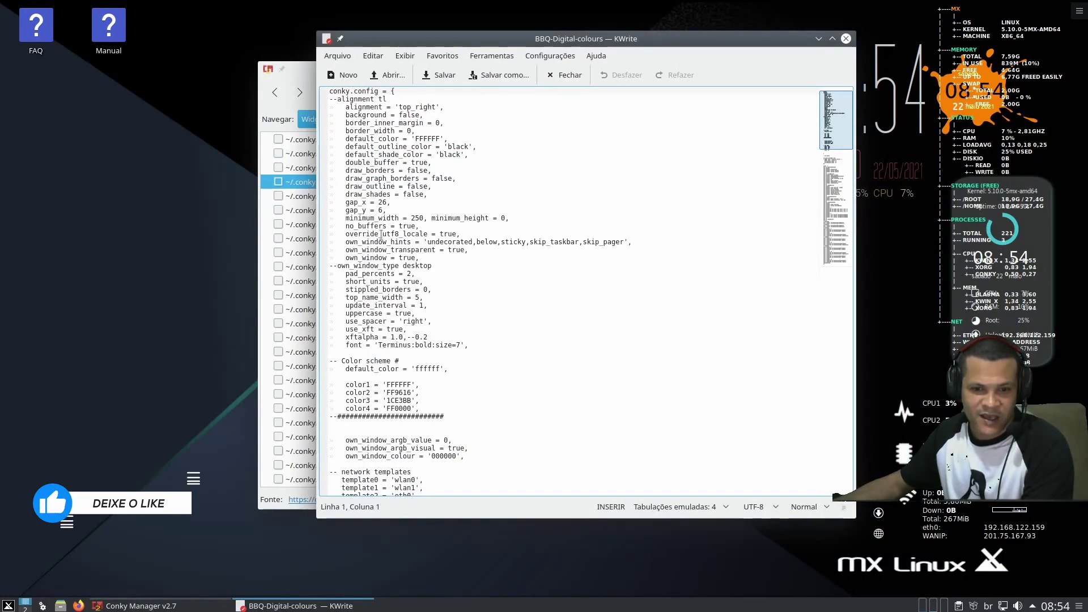
double_click(383, 203)
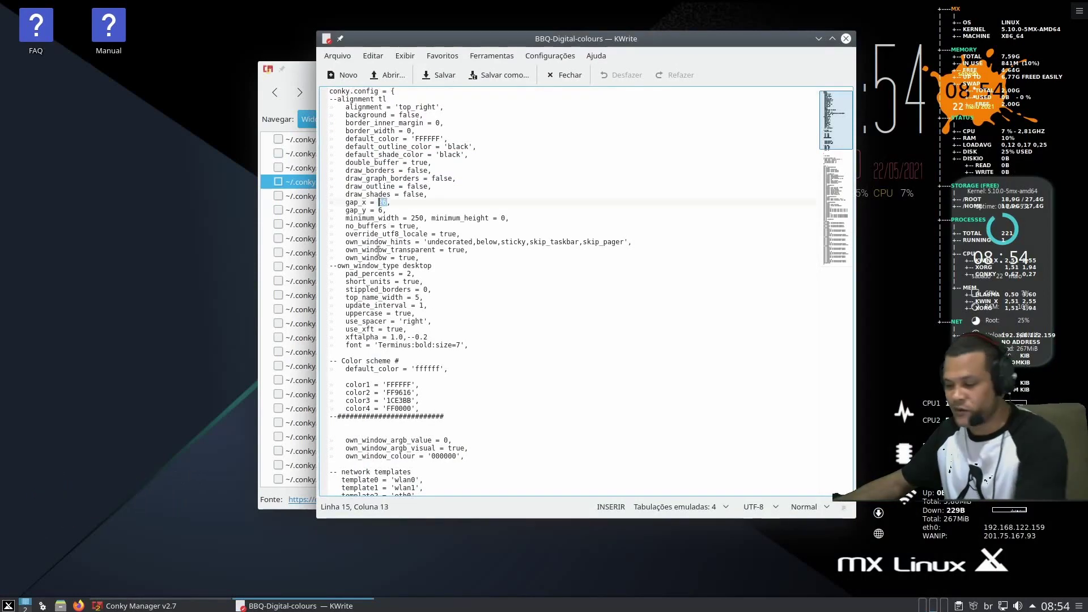
text(1)
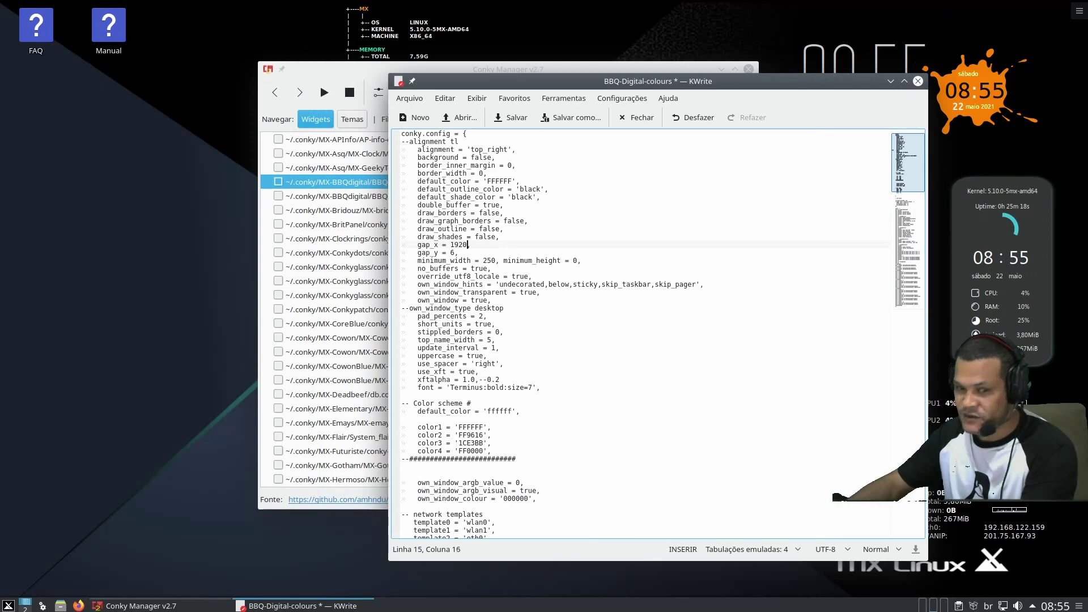
key(ctrl+s)
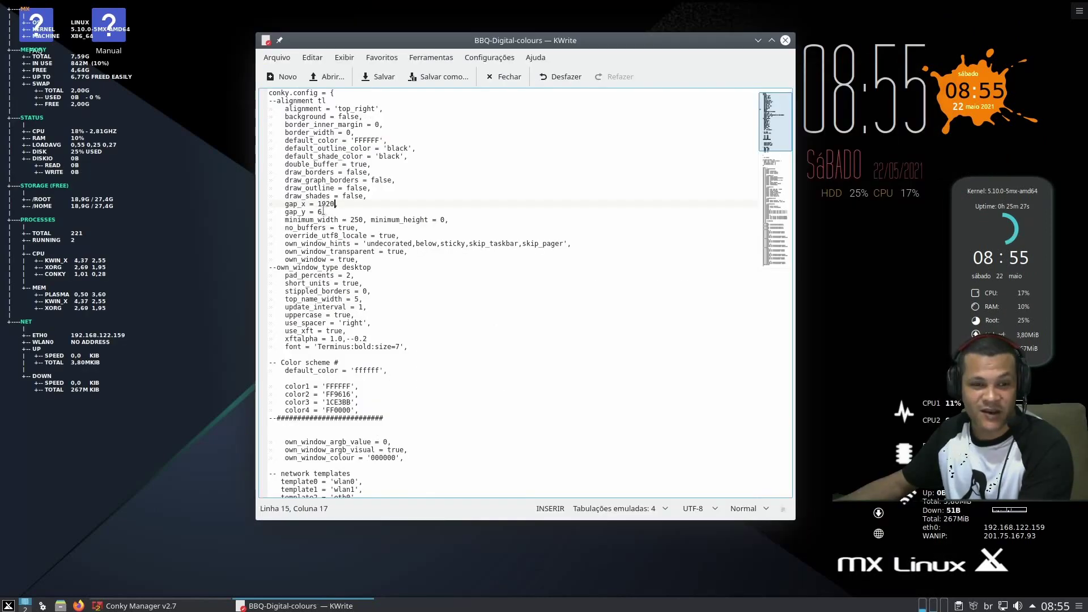
Step: Set gap_y to 100 in the BBQ-Digital-colours configuration
double_click(321, 211)
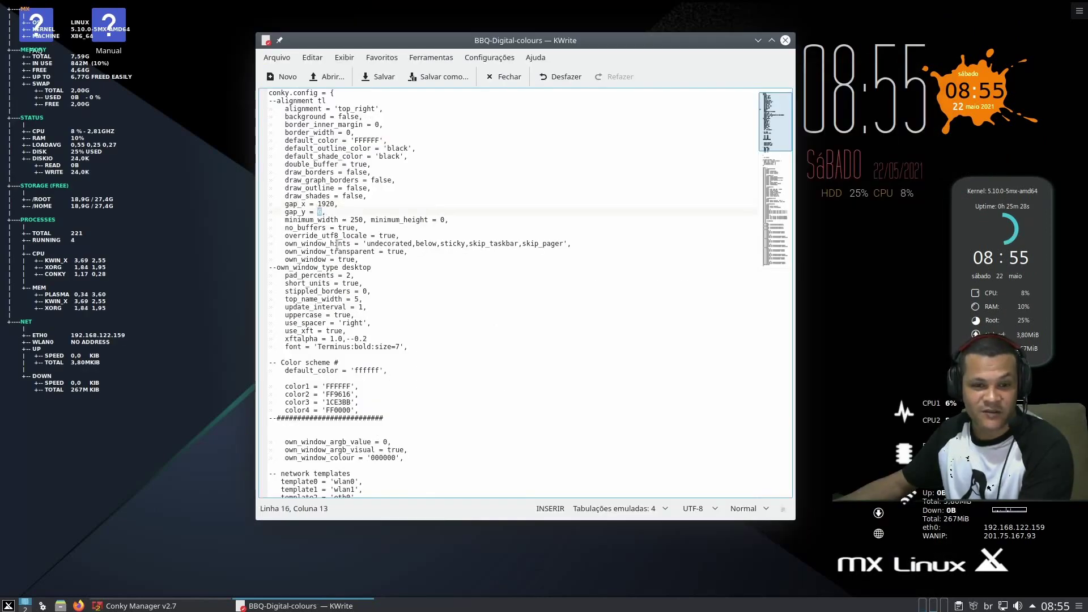
text(100)
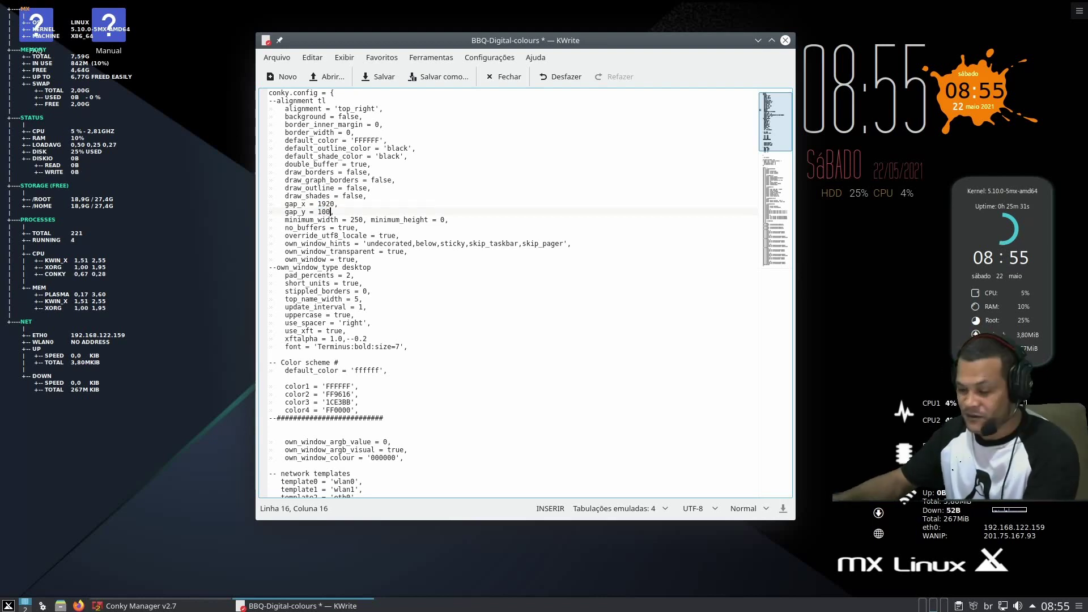